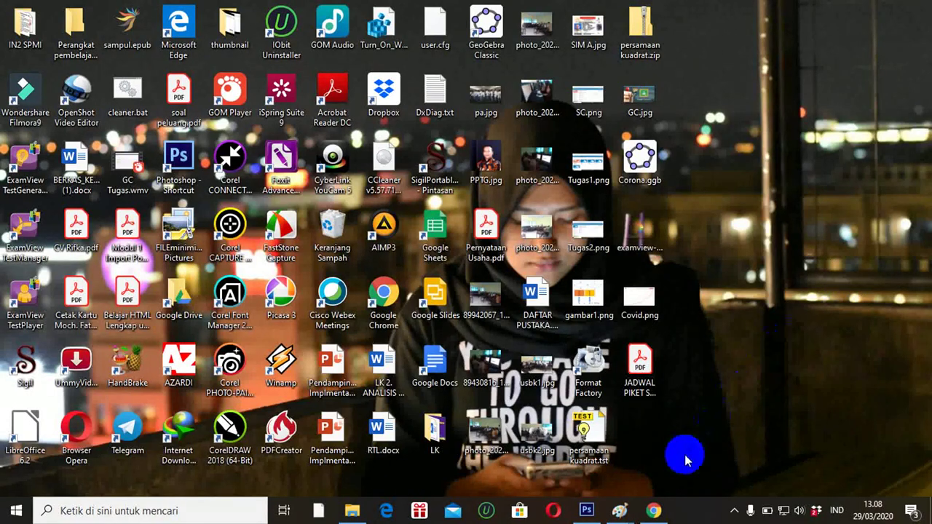
# Open the question document SOAL UTAMA.docx from its folder in Word.
pyautogui.click(352, 512)
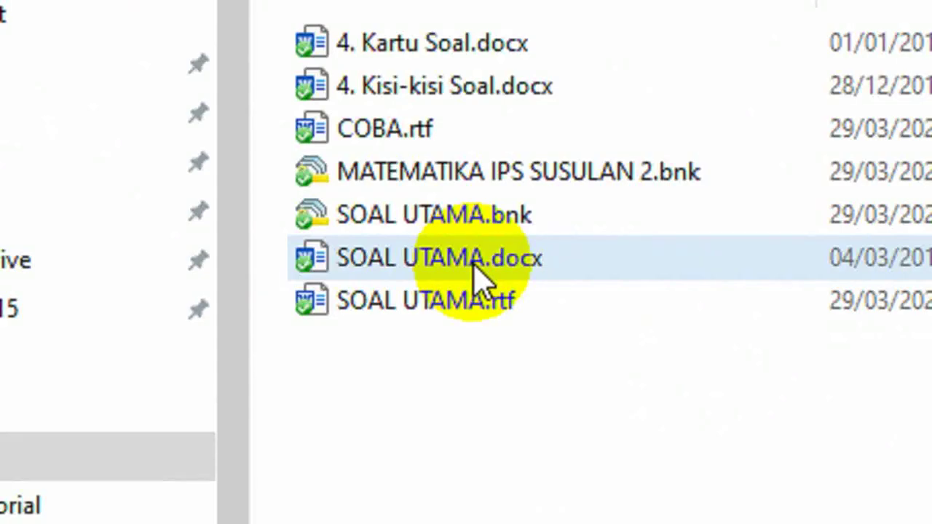
pyautogui.click(475, 264)
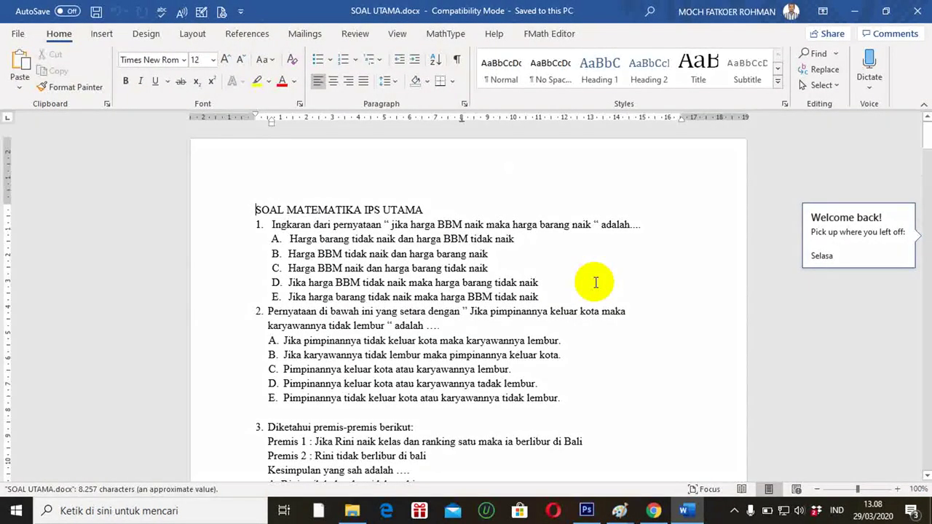
# Add a new line reading "MULTIPLE CHOICE" below the title SOAL MATEMATIKA IPS UTAMA.
pyautogui.click(439, 208)
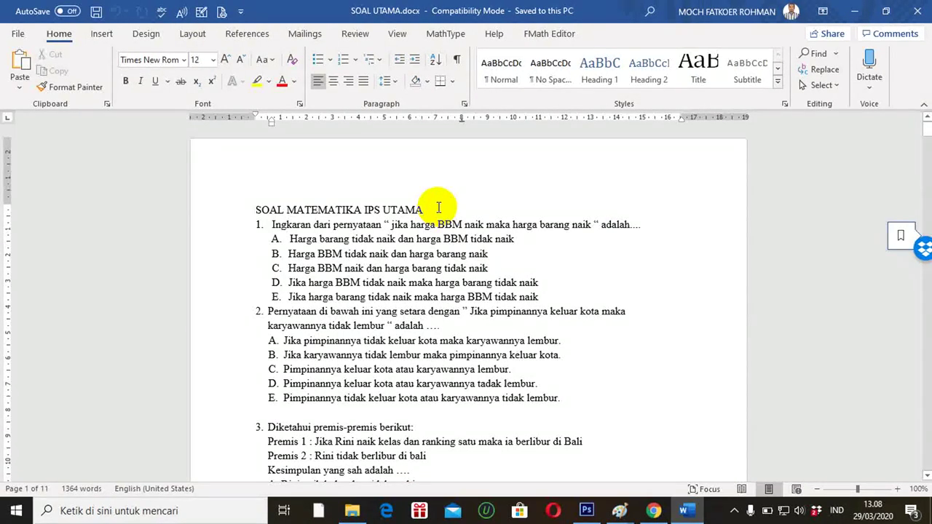
pyautogui.moveTo(438, 209); pyautogui.dragTo(254, 209)
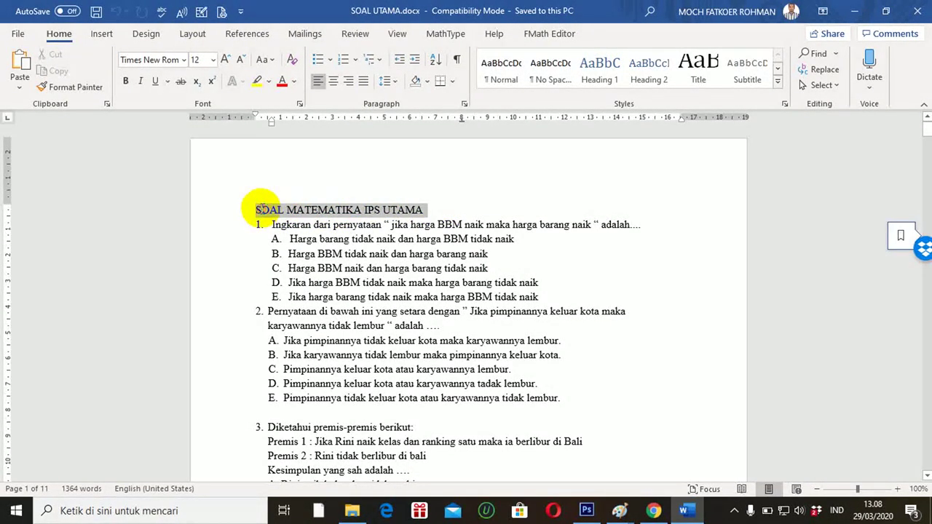
pyautogui.click(436, 213)
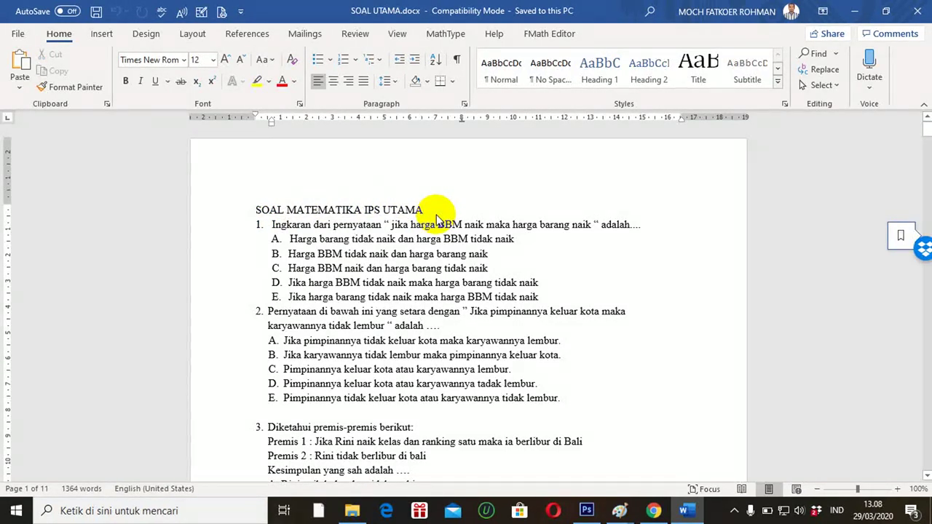
pyautogui.press('Return')
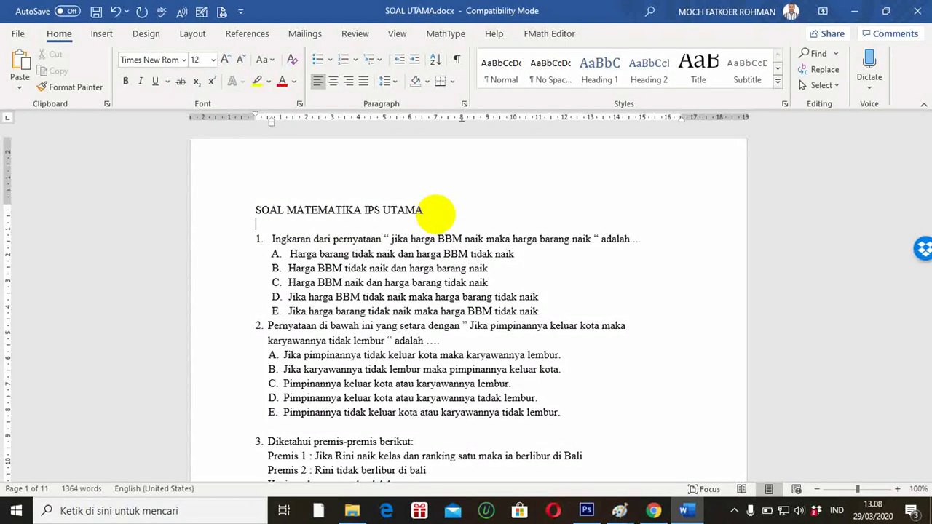
pyautogui.write('MULTIPL')
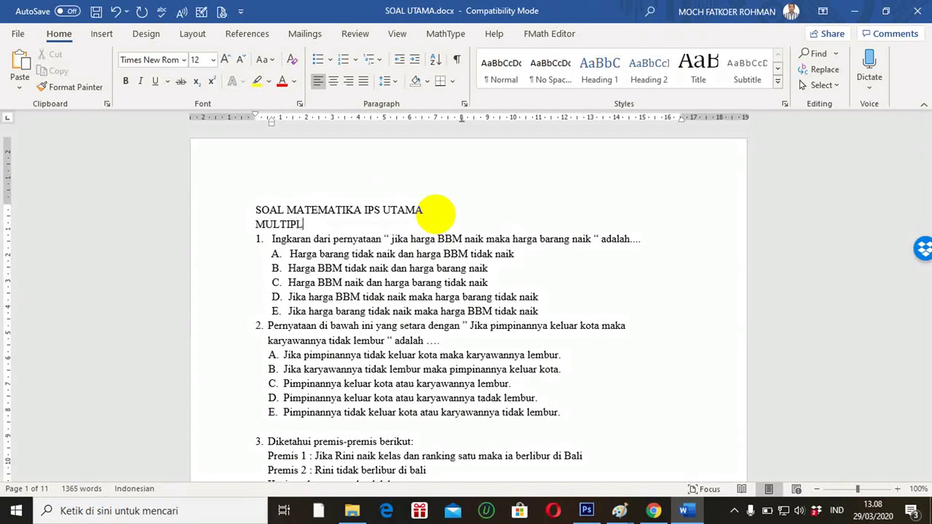
pyautogui.write('E CHOICE')
# Add an unnumbered answer line "Ans: B" below option E of question 1.
pyautogui.click(543, 310)
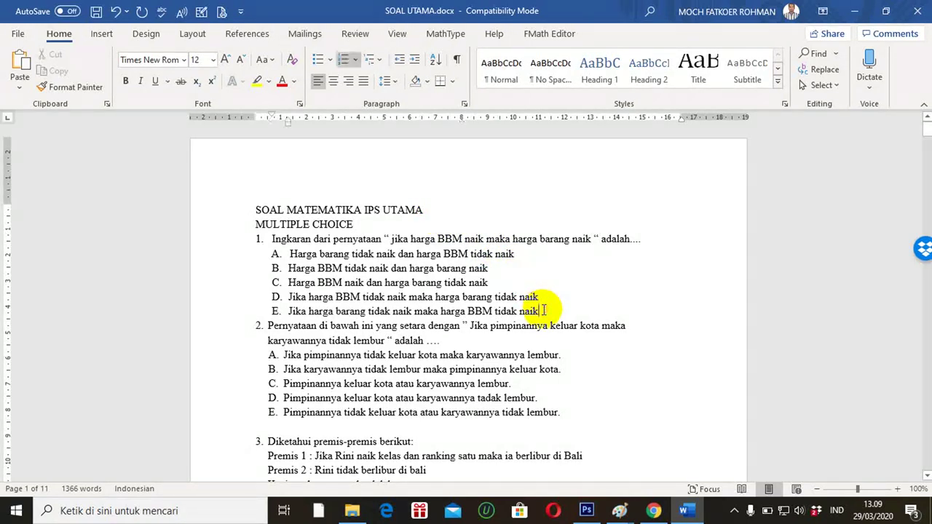
pyautogui.press('Return')
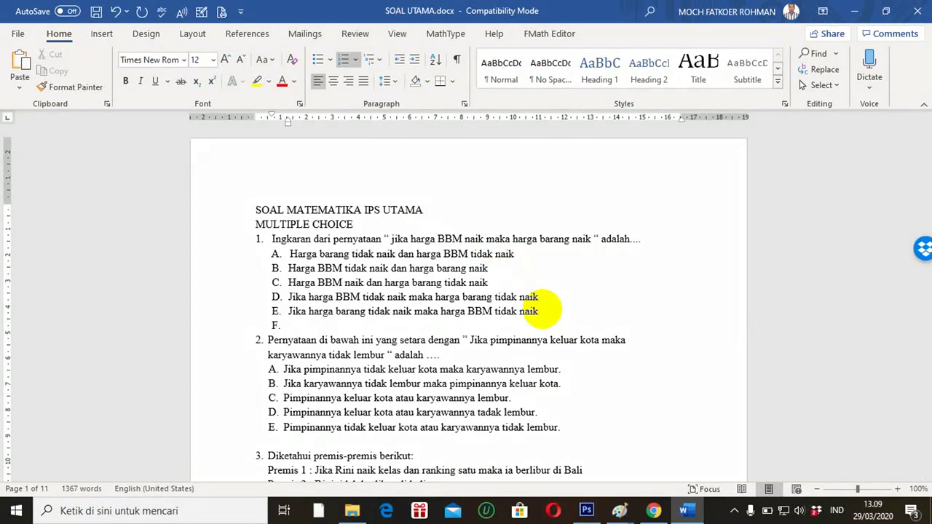
pyautogui.press('BackSpace')
pyautogui.write('a')
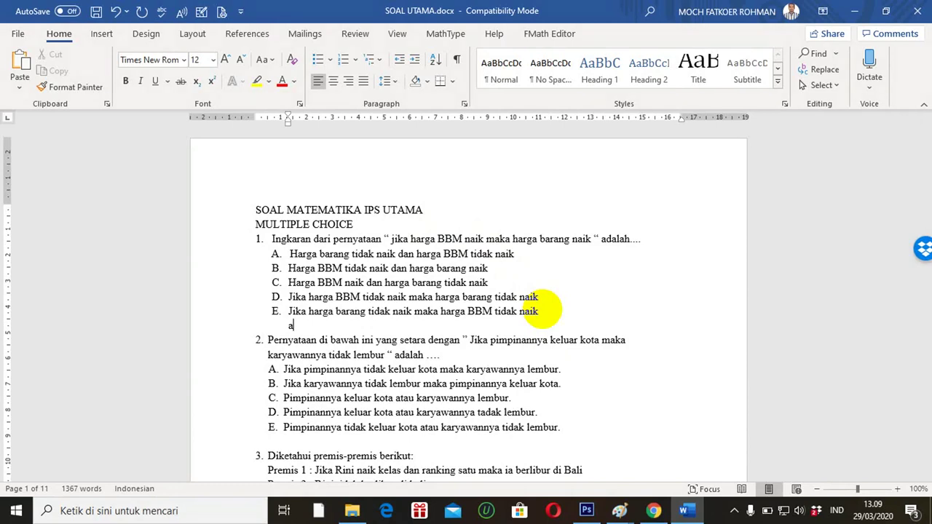
pyautogui.write('ns: B')
# Add an unnumbered answer line "Ans: A" below option E of question 2 and remove the blank line before question 3.
pyautogui.click(579, 431)
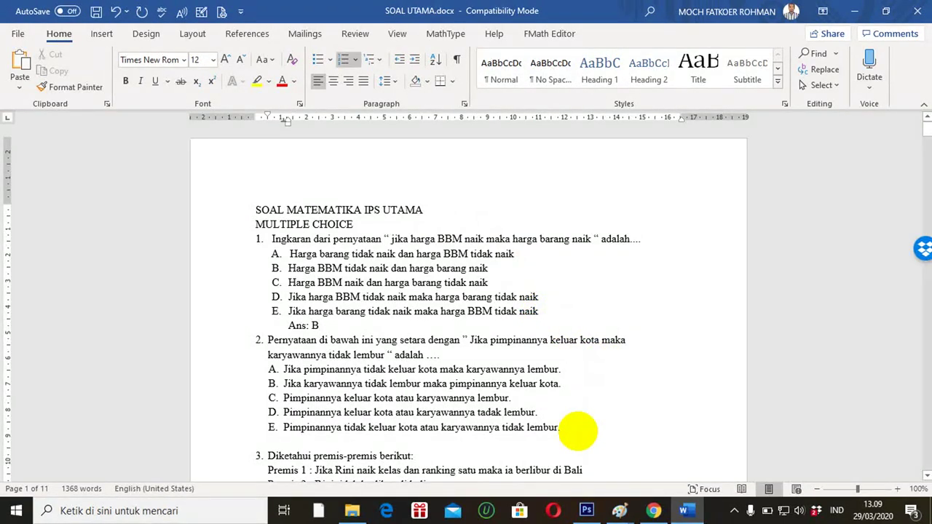
pyautogui.press('Return')
pyautogui.press('BackSpace')
pyautogui.write('Ans')
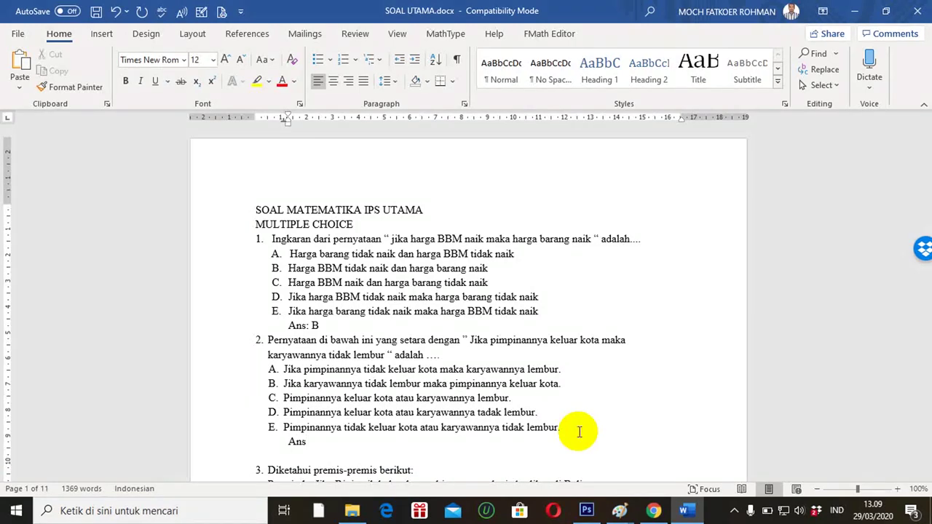
pyautogui.write(': A')
pyautogui.press('Down')
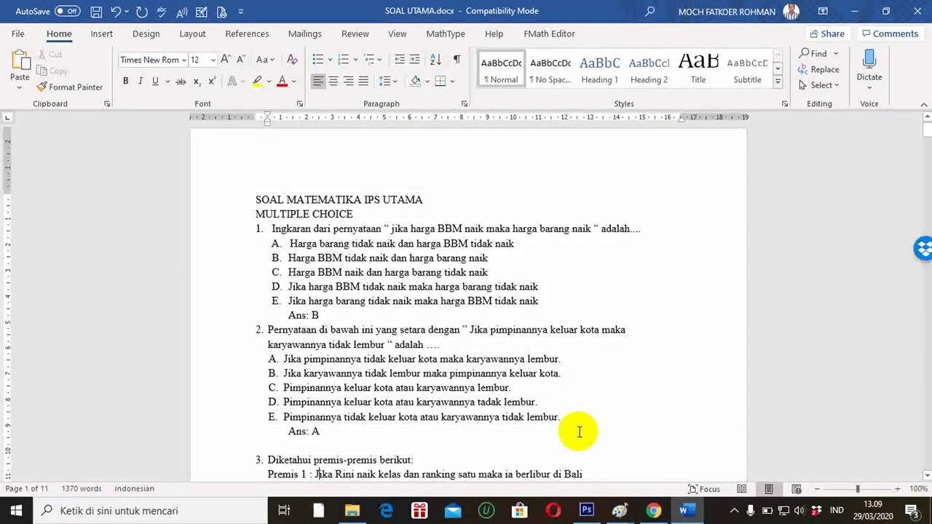
pyautogui.press('BackSpace')
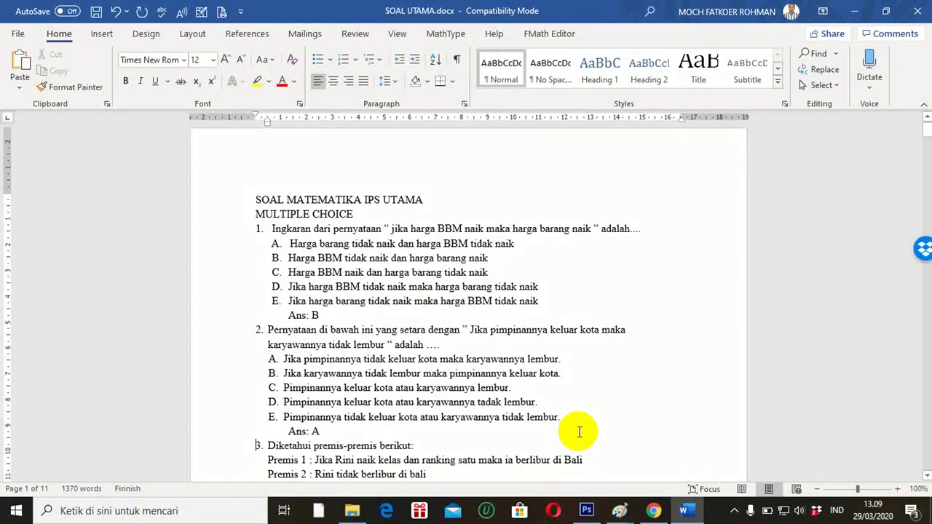
# Add the answer line "Ans: D" below option E of question 3.
pyautogui.click(630, 469)
pyautogui.write('Kesimpulan yang sah adalah .... A. Rini naik kelas dan tidak ranking satu B. Rini naik kelas maupun ranking satu C. Rini naik kelas atau tidak ranking satu D. Rini tidak naik kelas atau tidak ranking satu')
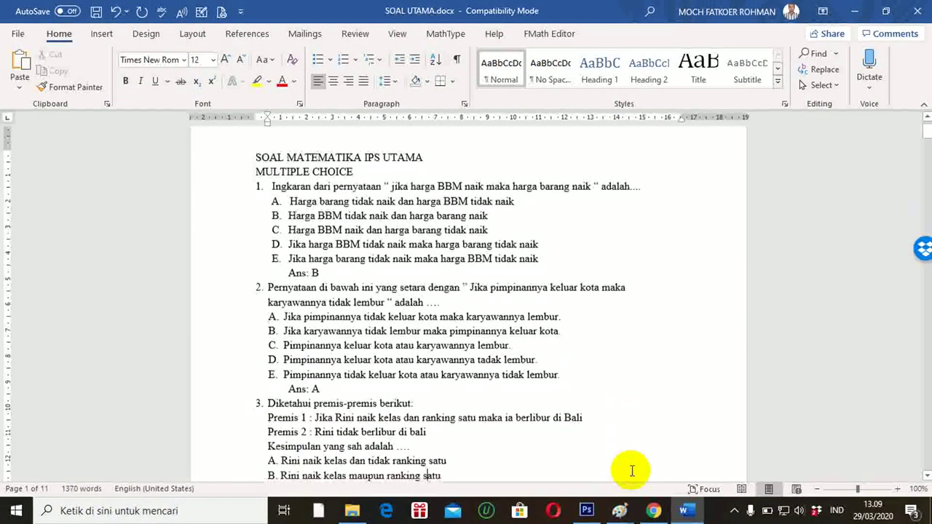
pyautogui.click(487, 474)
pyautogui.press('Return')
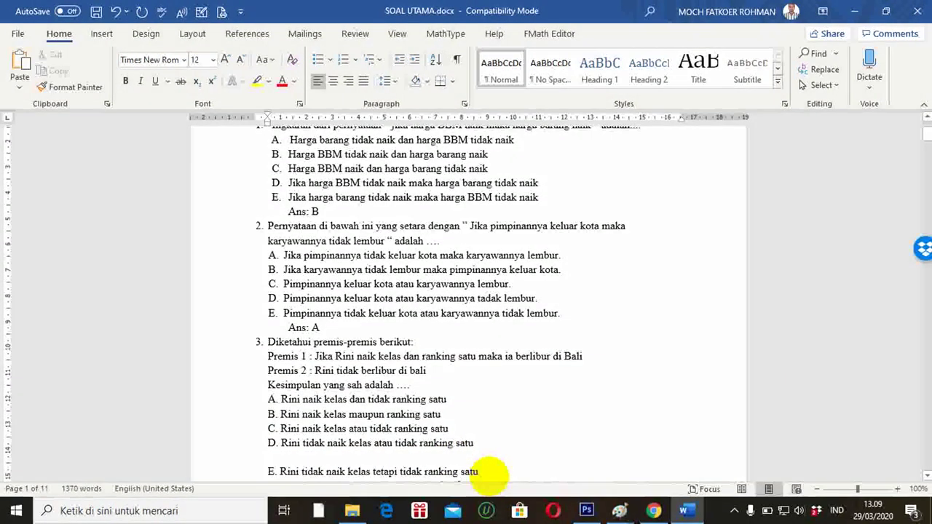
pyautogui.press('BackSpace')
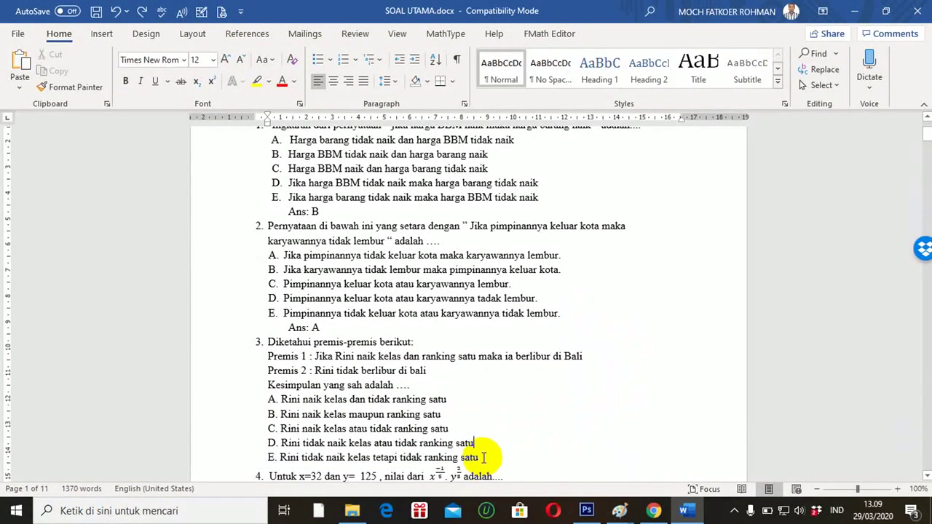
pyautogui.click(480, 457)
pyautogui.press('Return')
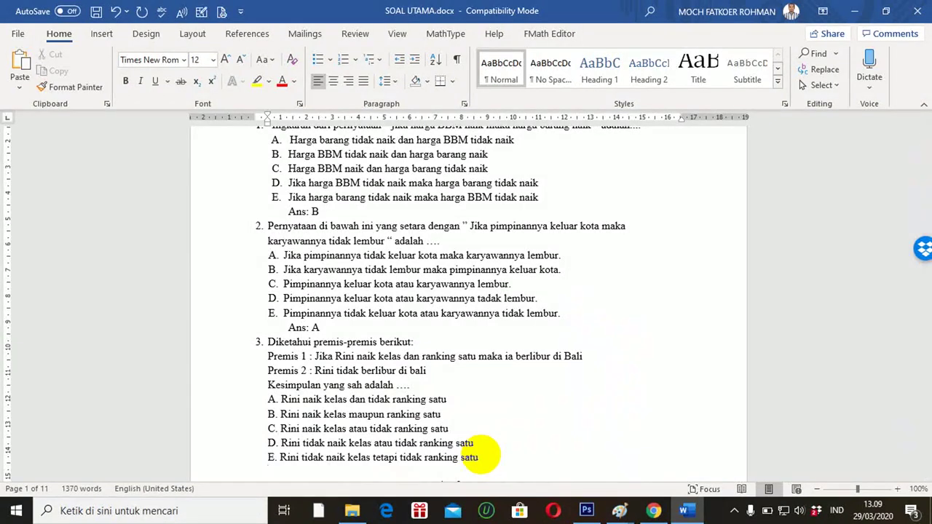
pyautogui.write('Ans: ')
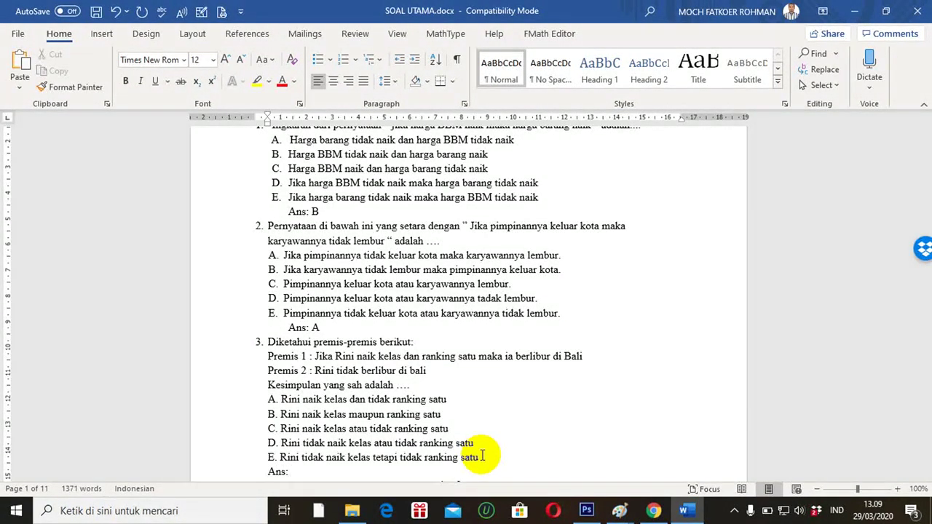
pyautogui.write('D')
# Enter "Ans: E" on the empty line below option E of question 4.
pyautogui.scroll(-1, 482, 455)
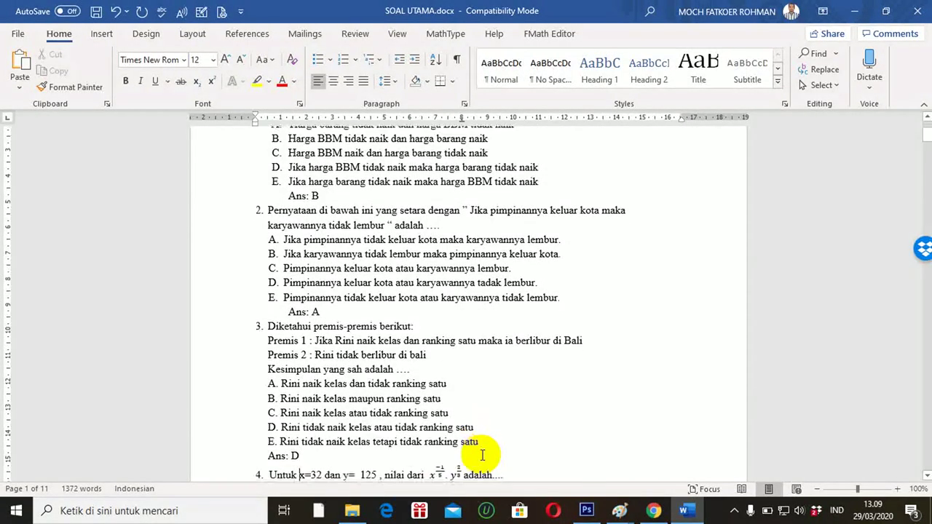
pyautogui.scroll(-2, 482, 455)
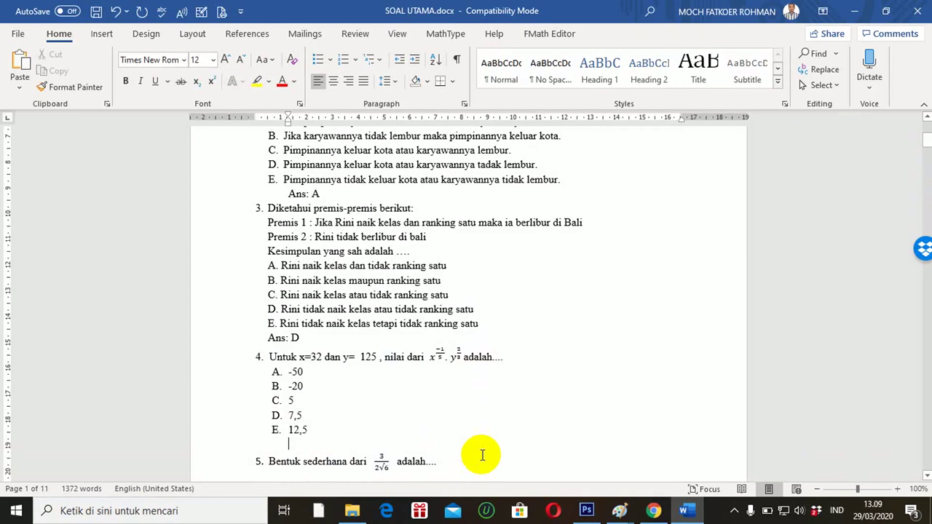
pyautogui.write('Ans ')
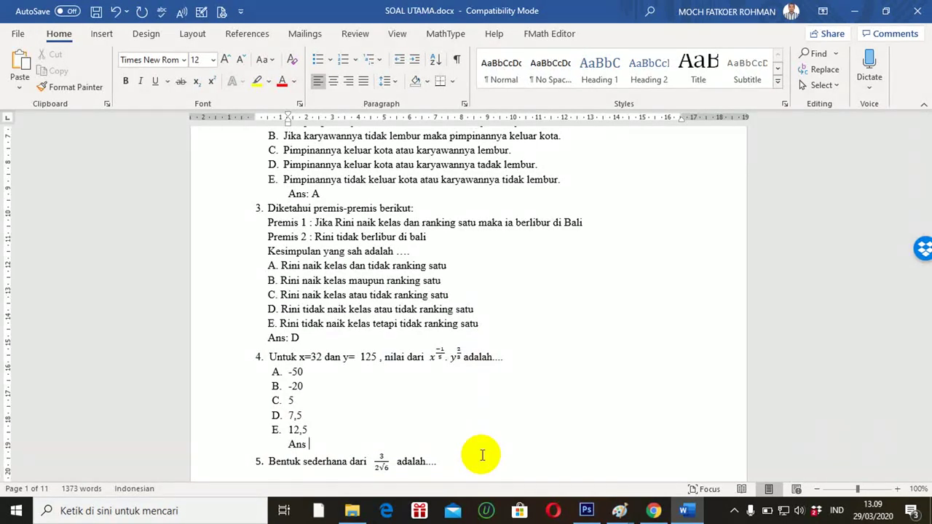
pyautogui.write(': E')
# Insert a new line below option E (√6) of question 5.
pyautogui.press('Down')
pyautogui.press('Down')
pyautogui.press('Down')
pyautogui.press('Down')
pyautogui.press('Down')
pyautogui.press('Down')
pyautogui.press('Down')
pyautogui.press('Down')
pyautogui.press('Down')
pyautogui.press('Down')
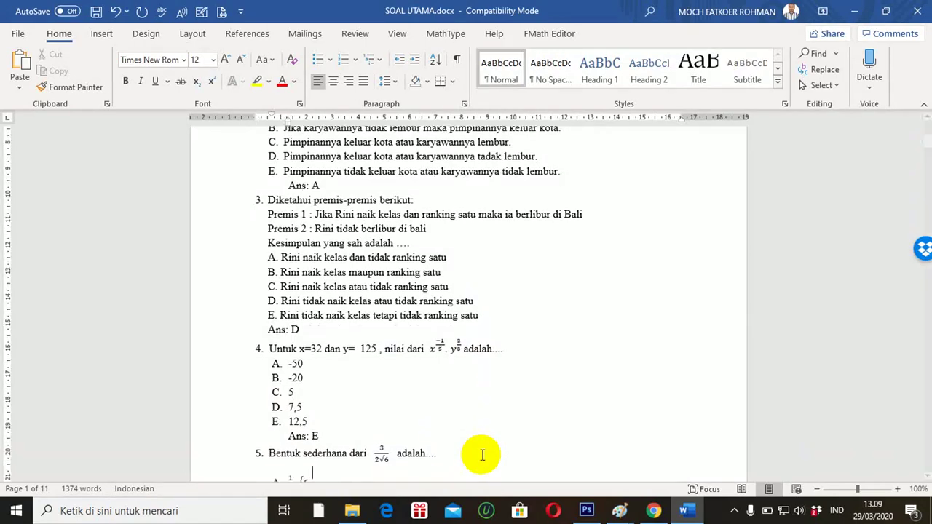
pyautogui.press('Down')
pyautogui.press('Down')
pyautogui.press('Down')
pyautogui.press('Down')
pyautogui.press('Down')
pyautogui.press('Down')
pyautogui.press('Down')
pyautogui.press('Down')
pyautogui.press('Down')
pyautogui.press('Down')
pyautogui.press('Down')
pyautogui.press('Down')
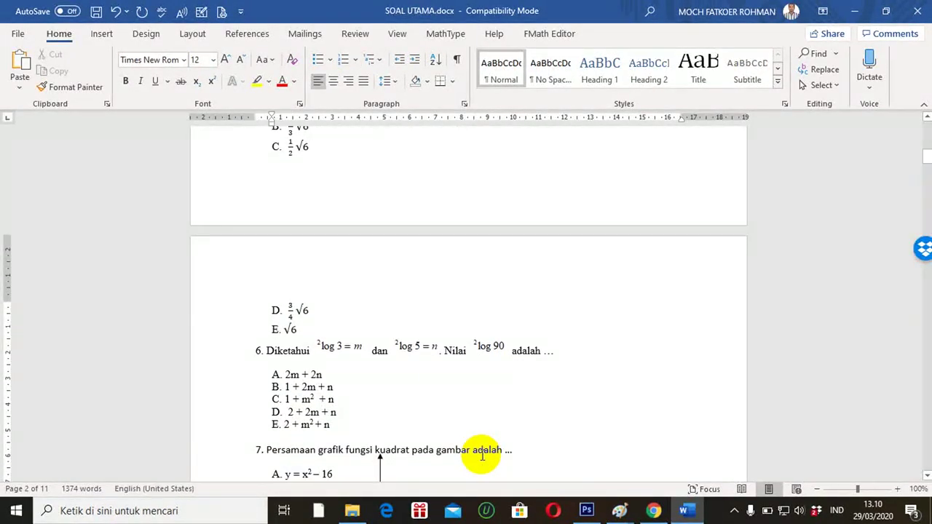
pyautogui.press('Down')
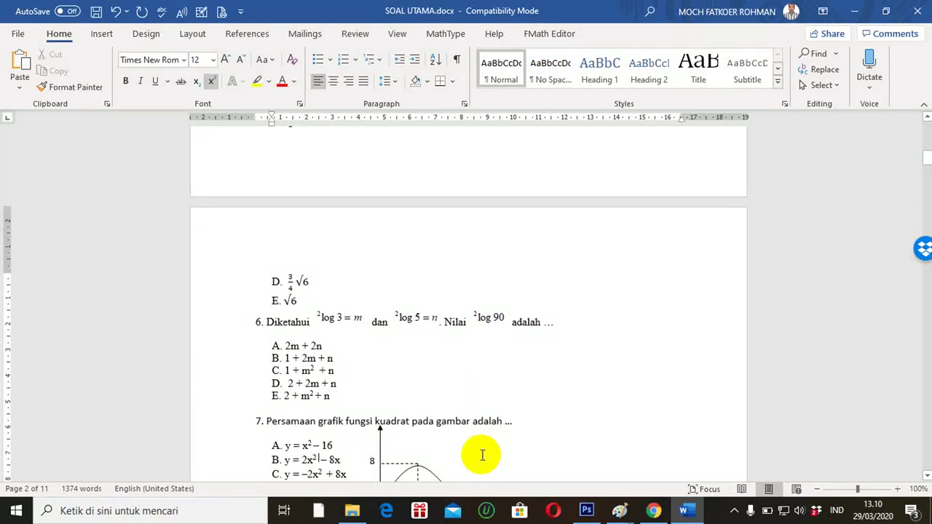
pyautogui.press('Up')
pyautogui.press('Up')
pyautogui.press('Up')
pyautogui.press('Up')
pyautogui.press('Up')
pyautogui.press('Up')
pyautogui.press('Up')
pyautogui.press('Up')
pyautogui.press('Up')
pyautogui.press('Up')
pyautogui.press('Up')
pyautogui.press('Up')
pyautogui.press('Up')
pyautogui.press('Up')
pyautogui.press('Up')
pyautogui.press('Up')
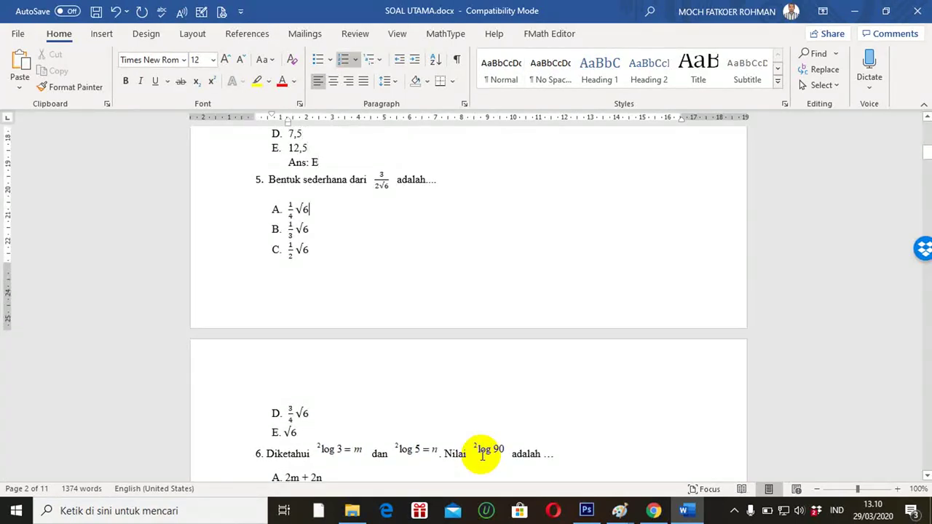
pyautogui.press('Down')
pyautogui.press('Down')
pyautogui.press('Down')
pyautogui.press('Down')
pyautogui.press('Down')
pyautogui.press('Down')
pyautogui.press('Down')
pyautogui.press('Down')
pyautogui.press('Down')
pyautogui.press('Down')
pyautogui.press('Down')
pyautogui.press('Down')
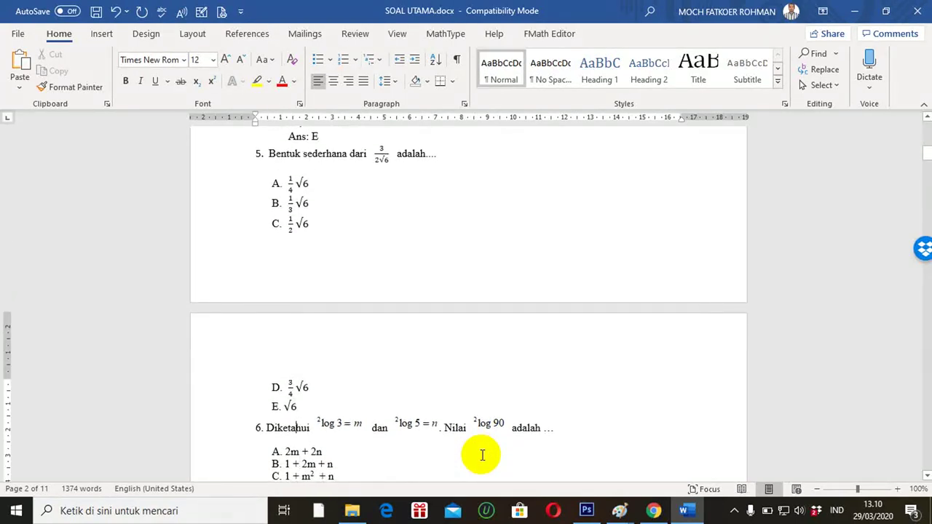
pyautogui.press('Up')
pyautogui.press('Up')
pyautogui.press('Up')
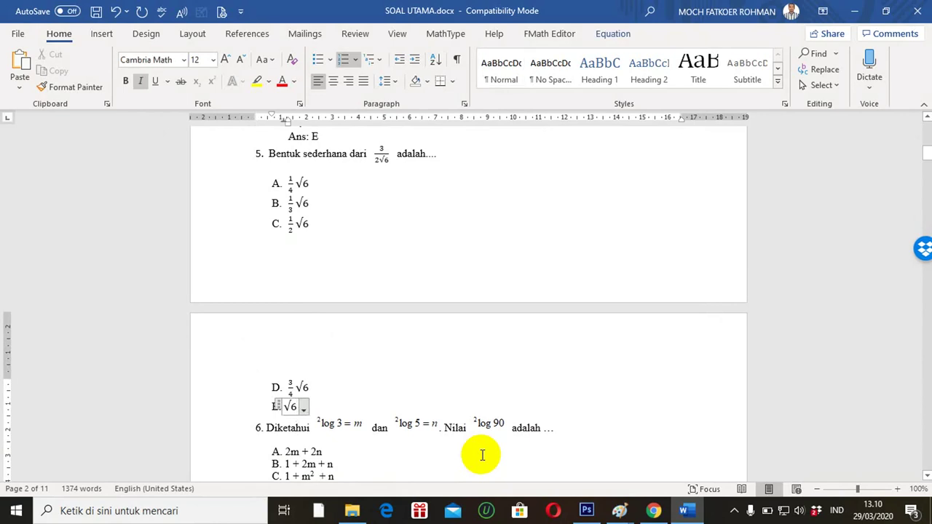
pyautogui.click(339, 405)
pyautogui.press('Return')
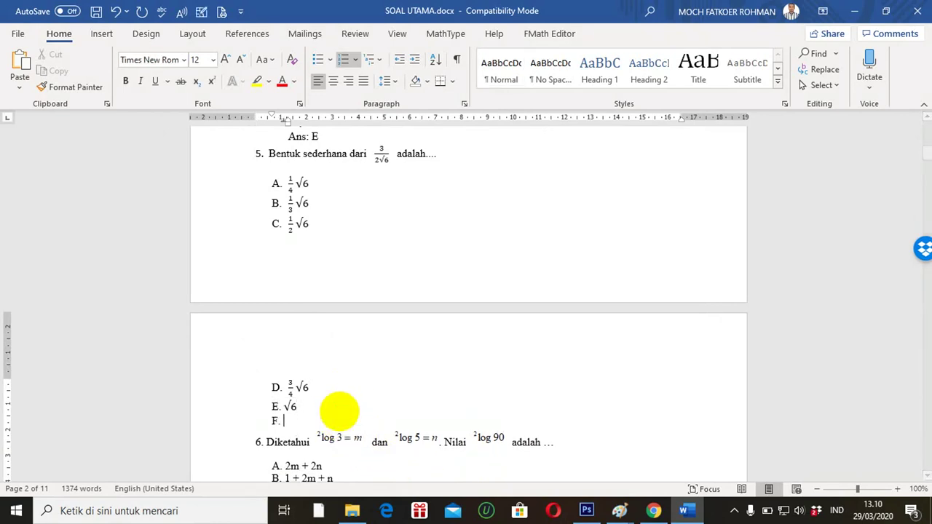
pyautogui.hotkey('alt', '=')
pyautogui.press('BackSpace')
pyautogui.write('Ans')
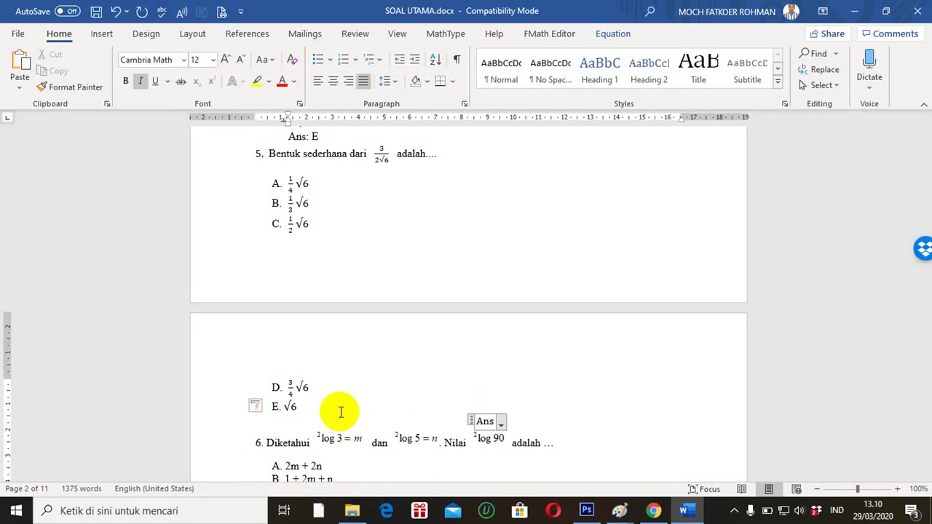
pyautogui.hotkey('ctrl', 'z')
pyautogui.hotkey('ctrl', 'z')
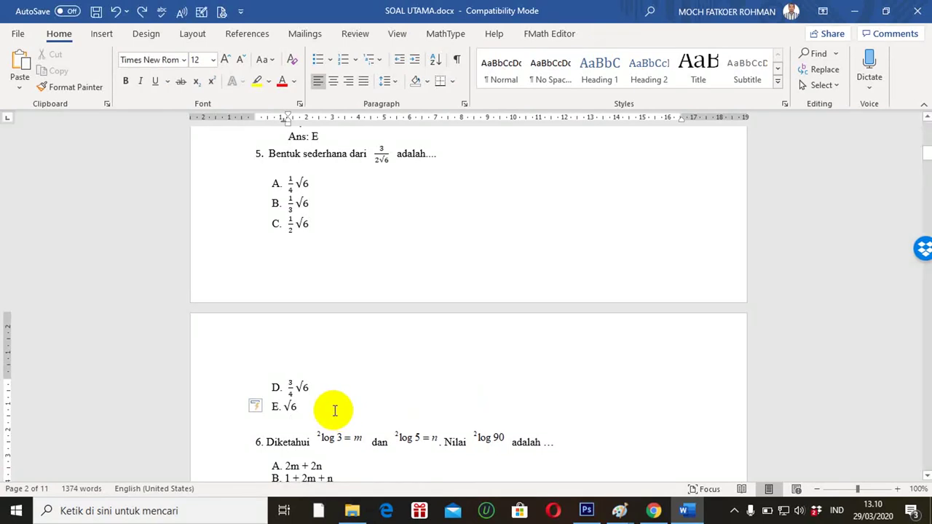
# Enter the answer line "Ans: A" as plain text below option E of question 5.
pyautogui.hotkey('ctrl', 'y')
pyautogui.write('Ans')
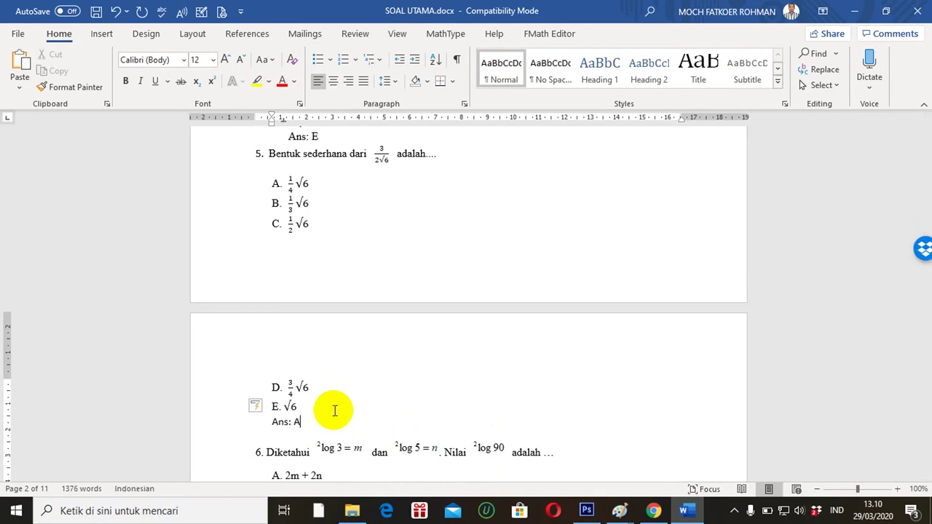
pyautogui.write(': A')
# Delete everything from question 6 to the end of the document.
pyautogui.click(255, 436)
pyautogui.moveTo(924, 159); pyautogui.dragTo(568, 225)
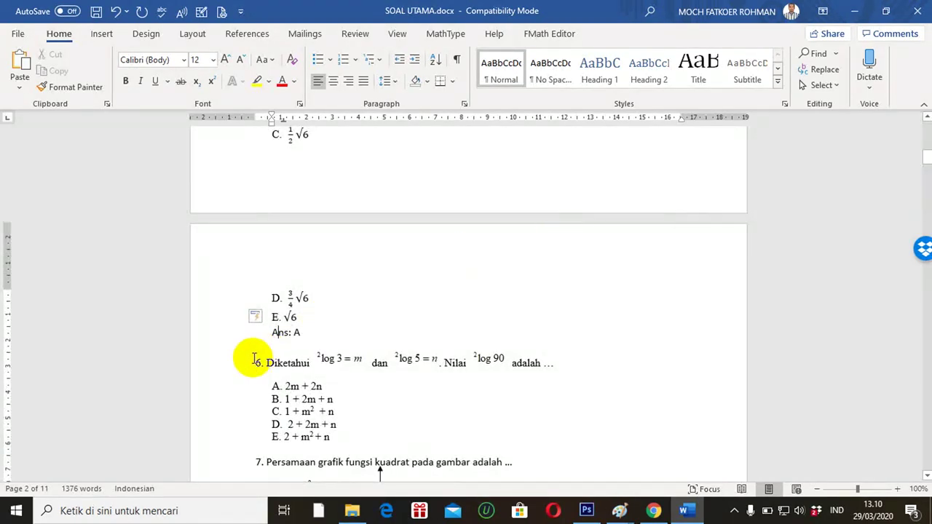
pyautogui.moveTo(251, 358); pyautogui.dragTo(795, 402)
pyautogui.press('Delete')
# Save the document as a Rich Text Format (*.rtf) copy named "SOAL UTAMA MATEMATIKA IPS" in the UTAMA folder.
pyautogui.moveTo(922, 346); pyautogui.dragTo(922, 142)
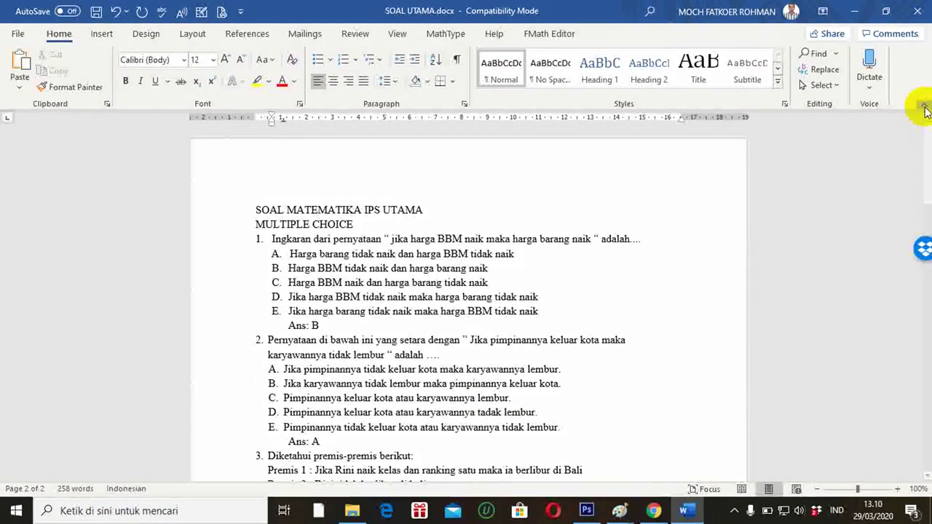
pyautogui.click(17, 33)
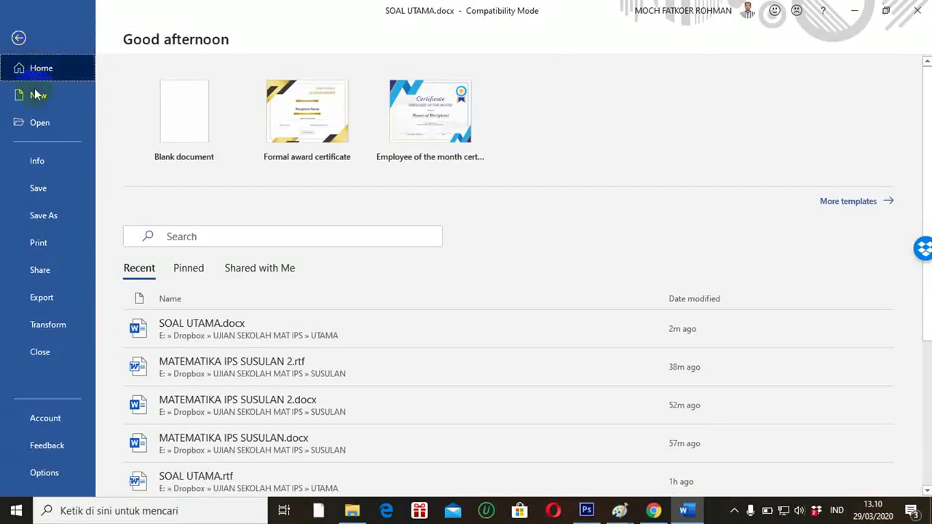
pyautogui.click(40, 216)
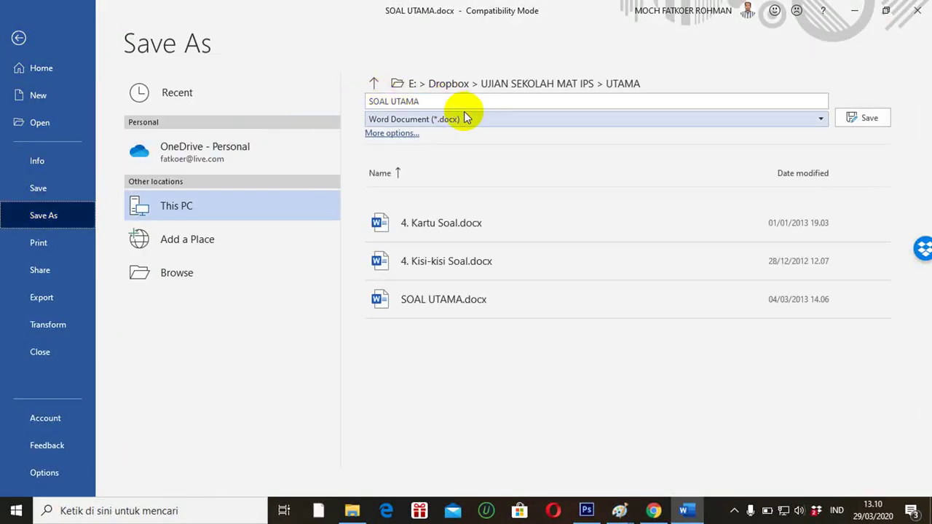
pyautogui.click(455, 102)
pyautogui.click(456, 102)
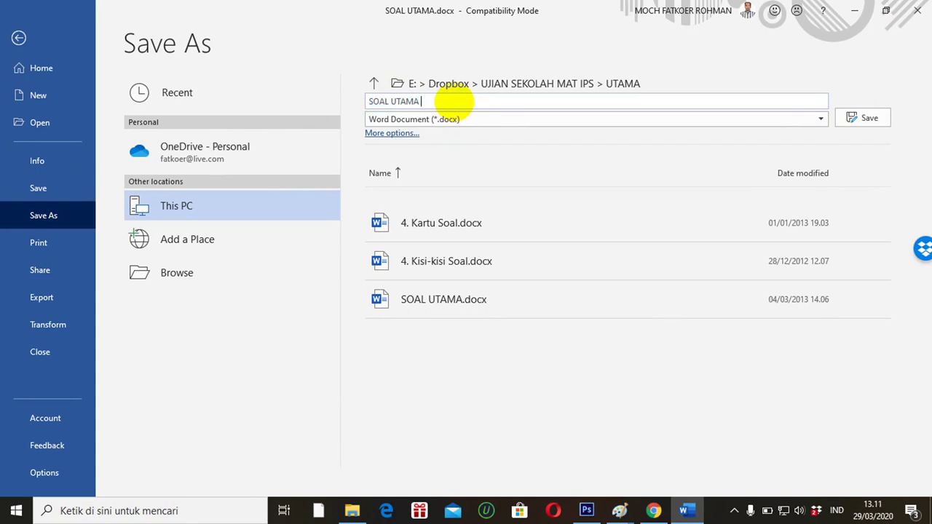
pyautogui.write('MA')
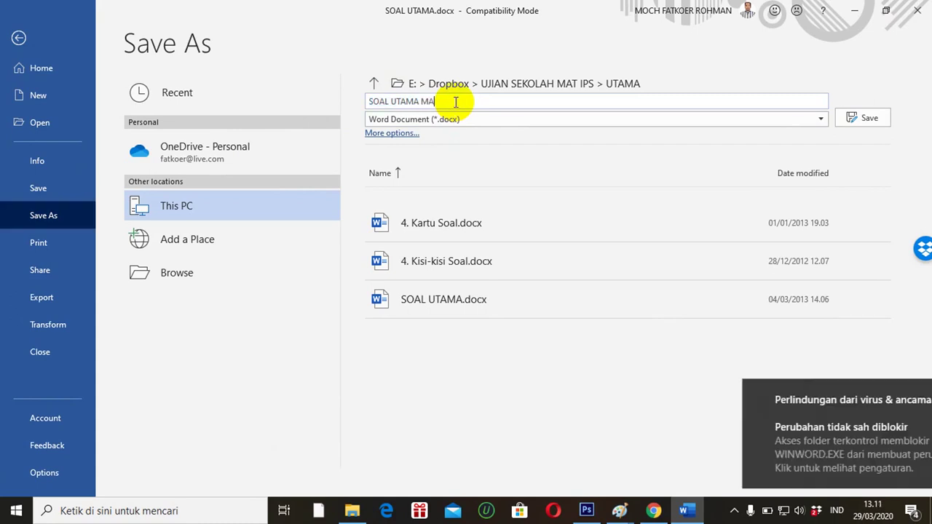
pyautogui.write('TEMATIKA IPS')
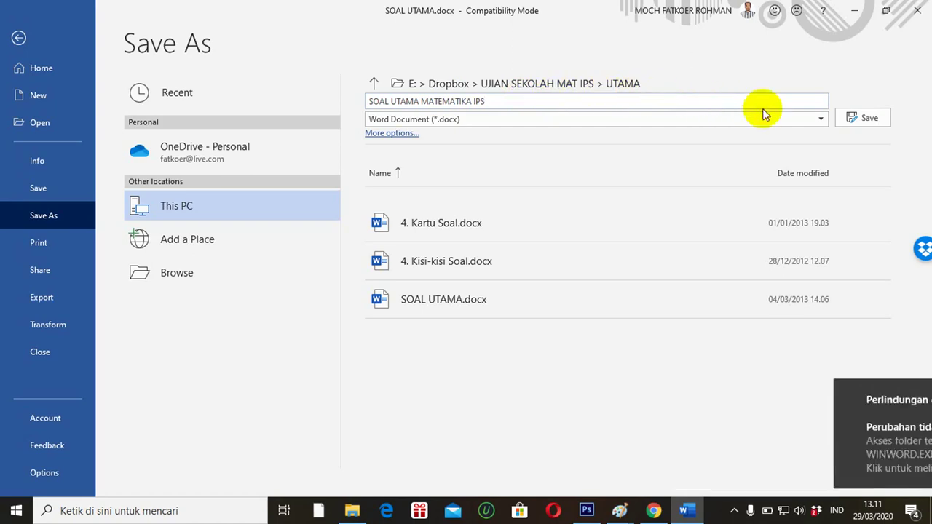
pyautogui.click(819, 124)
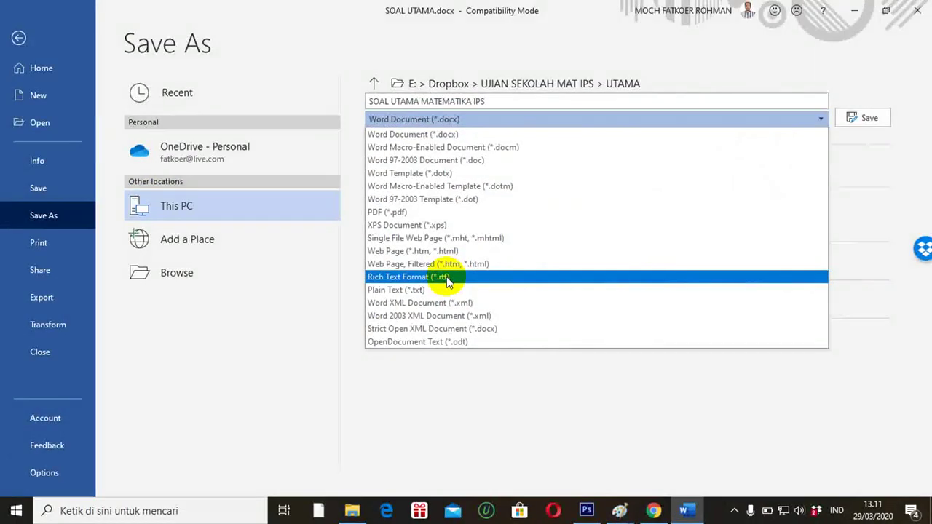
pyautogui.click(452, 280)
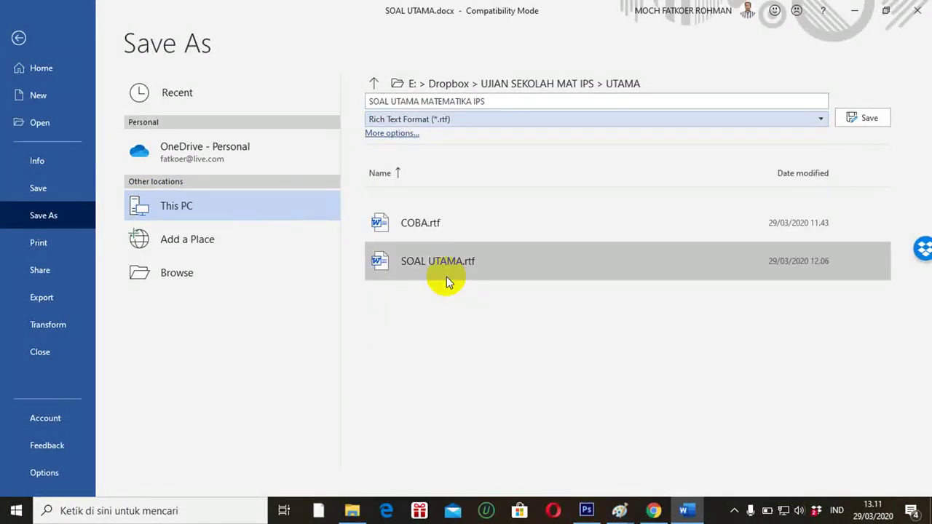
pyautogui.click(859, 118)
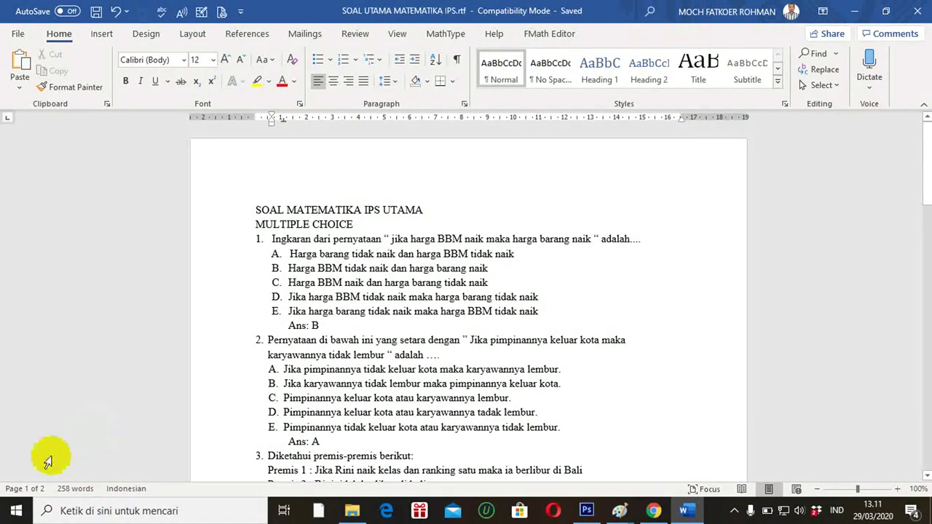
# Launch ExamView ImportUtility from the Windows search and advance the Import Wizard to Step 1, the RTF file selection.
pyautogui.click(86, 513)
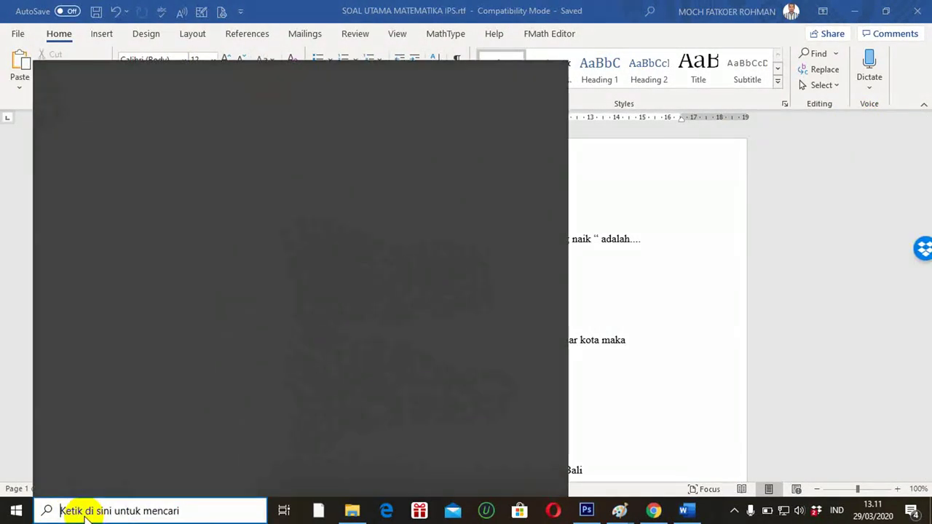
pyautogui.write('e')
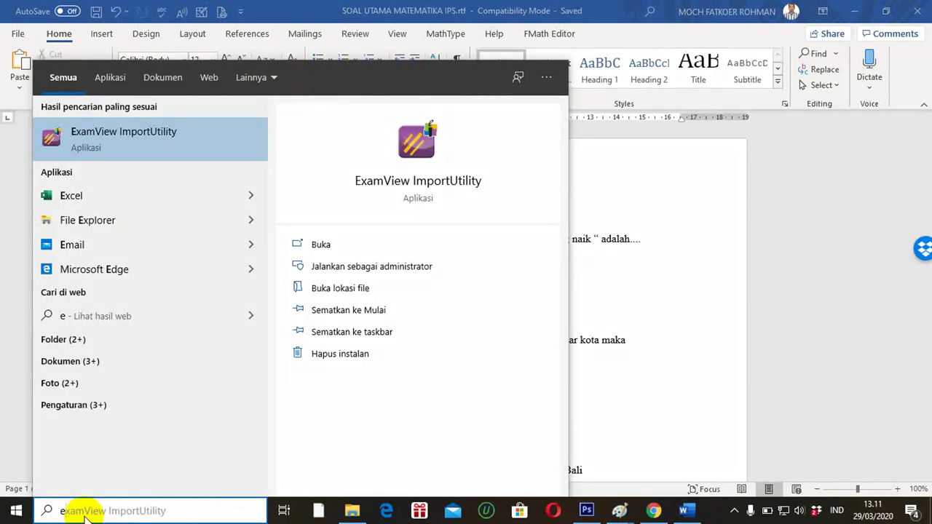
pyautogui.write('xa')
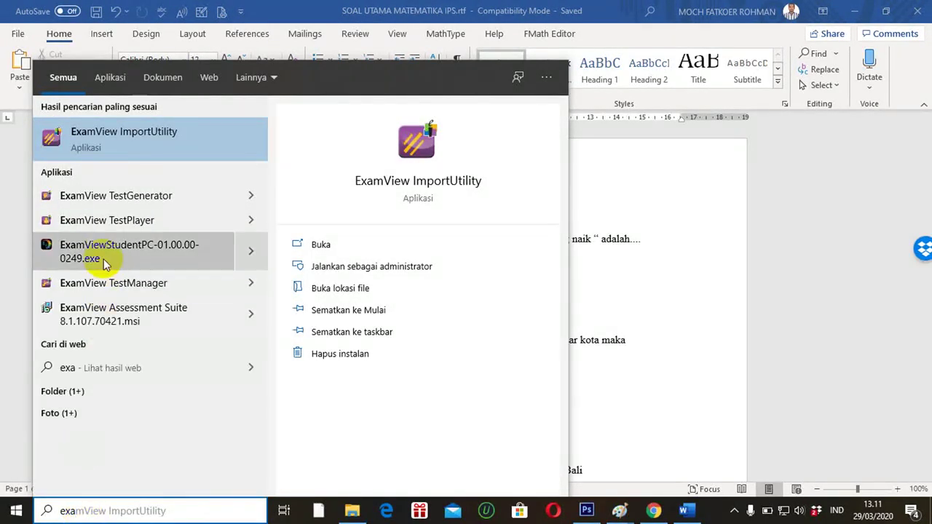
pyautogui.click(113, 150)
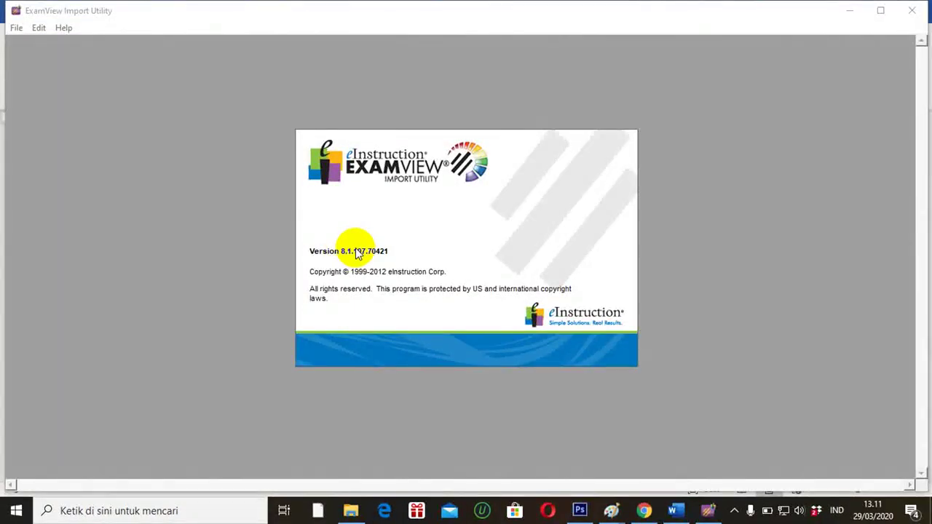
pyautogui.click(356, 251)
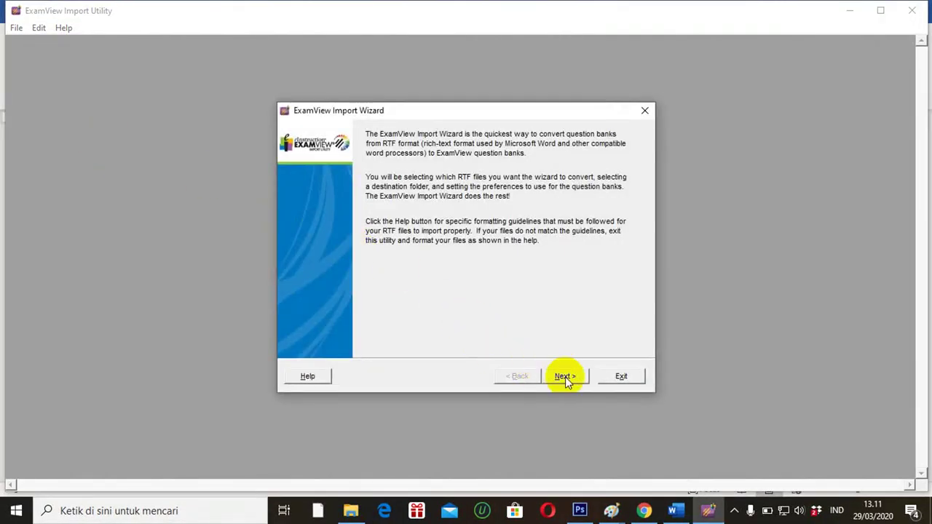
pyautogui.click(566, 377)
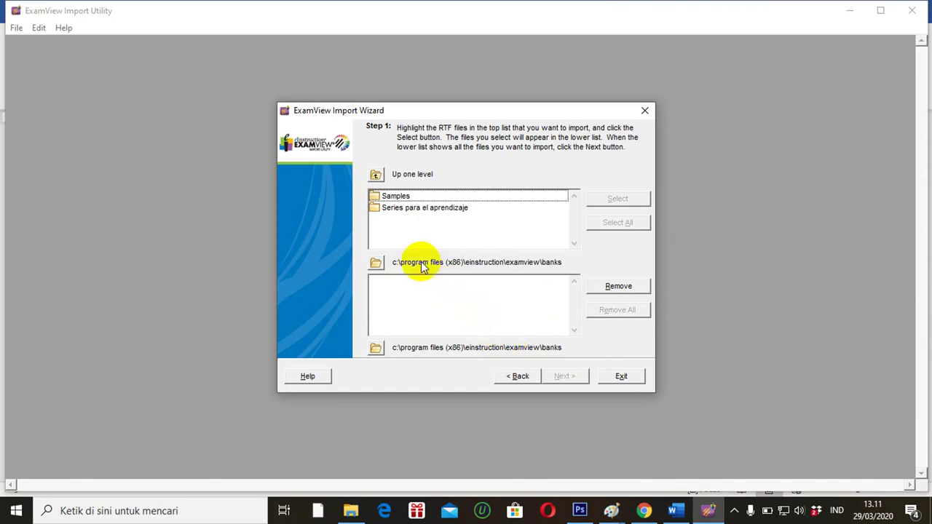
# Set the wizard's source folder for RTF files to E:\Dropbox\UJIAN SEKOLAH MAT IPS\UTAMA.
pyautogui.click(376, 263)
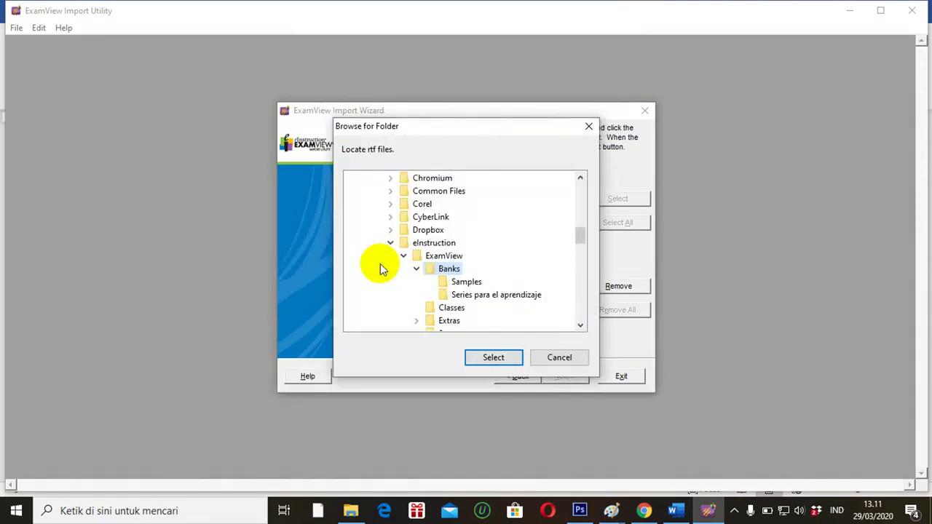
pyautogui.moveTo(581, 235); pyautogui.dragTo(578, 312)
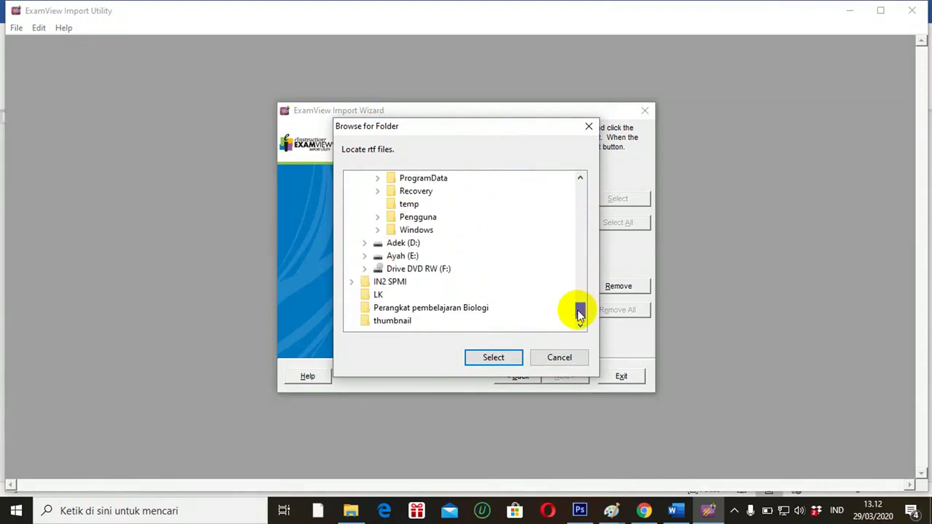
pyautogui.doubleClick(403, 259)
pyautogui.doubleClick(410, 270)
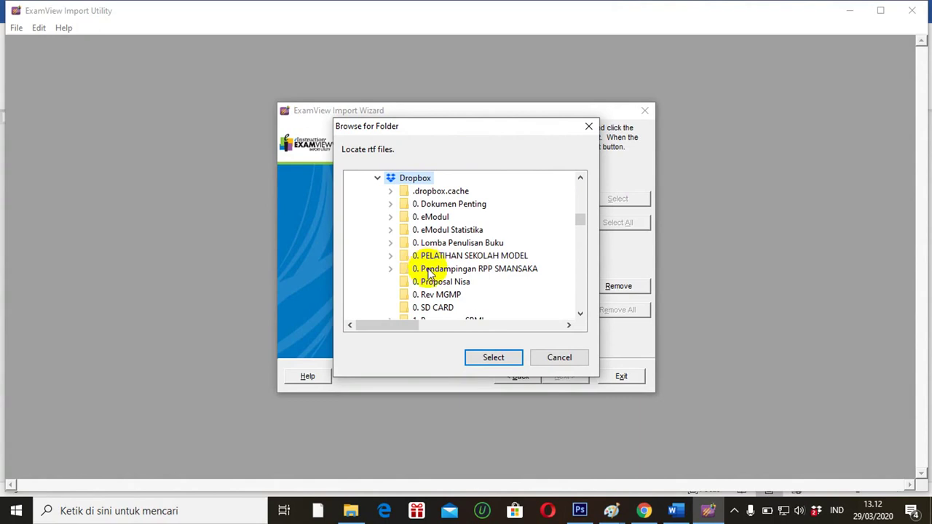
pyautogui.click(429, 271)
pyautogui.press('u')
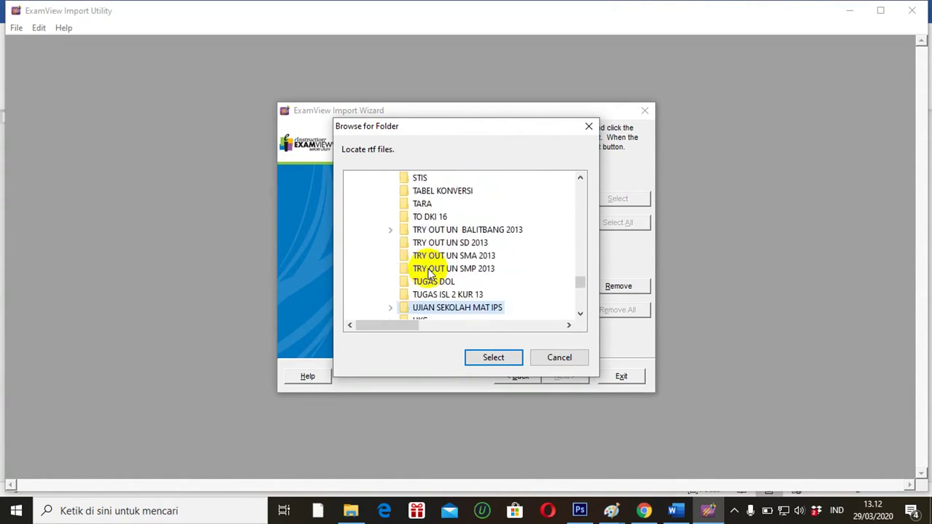
pyautogui.click(459, 310)
pyautogui.doubleClick(459, 310)
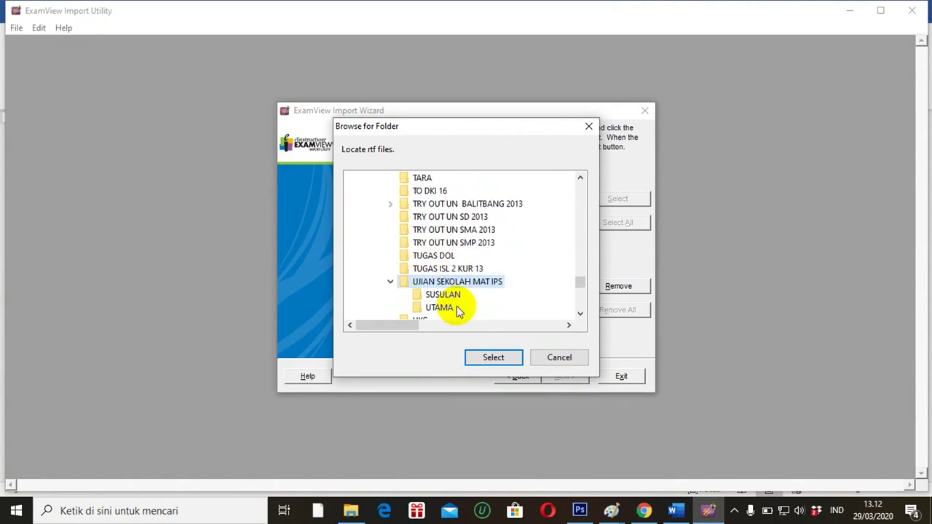
pyautogui.click(440, 309)
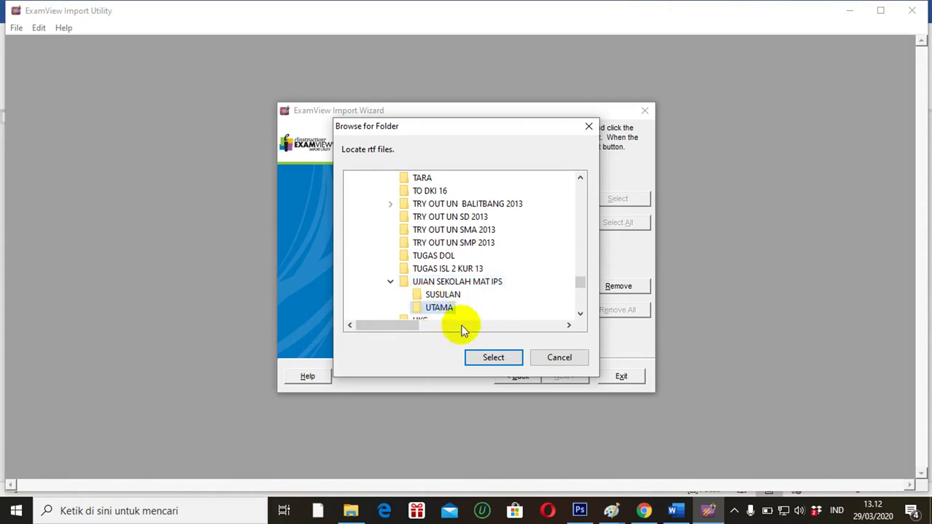
pyautogui.click(488, 360)
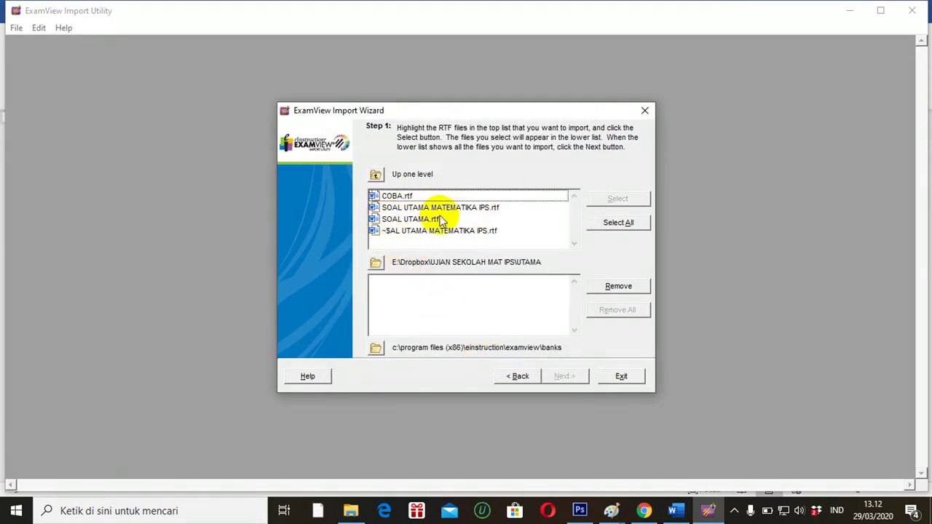
# Switch to Word and close the SOAL UTAMA MATEMATIKA IPS.rtf document to clear its temporary file from the wizard's list.
pyautogui.click(409, 209)
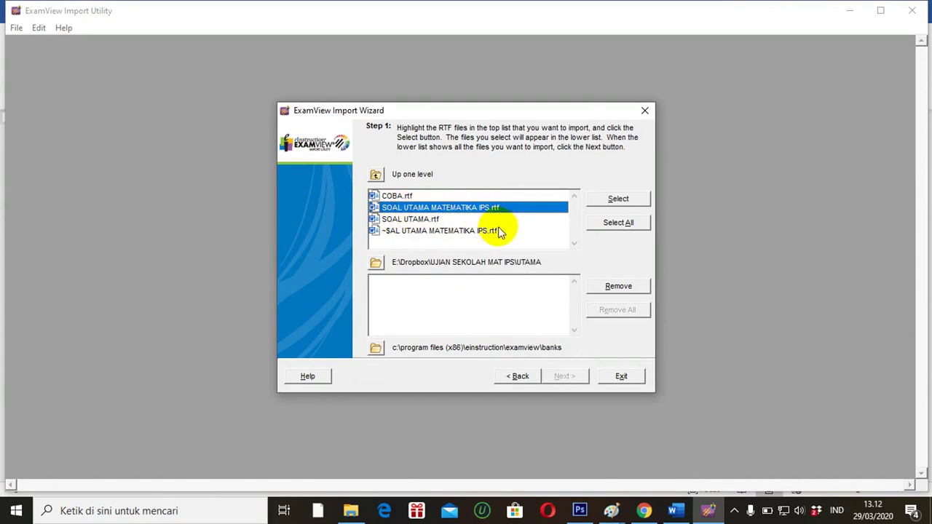
pyautogui.click(390, 234)
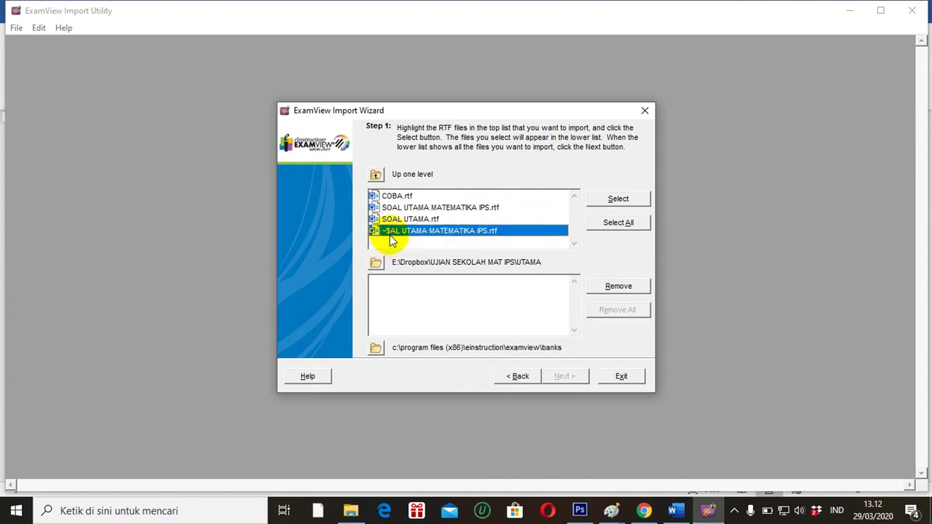
pyautogui.click(676, 511)
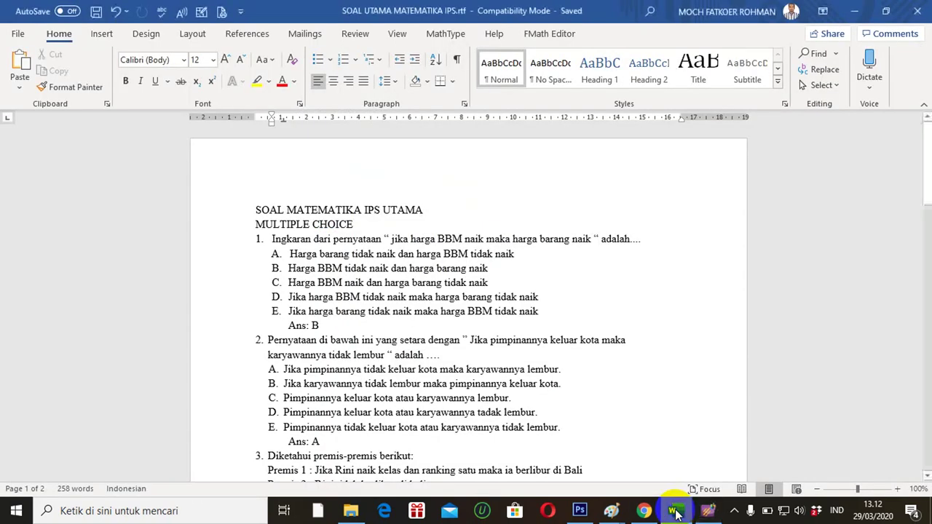
pyautogui.click(919, 13)
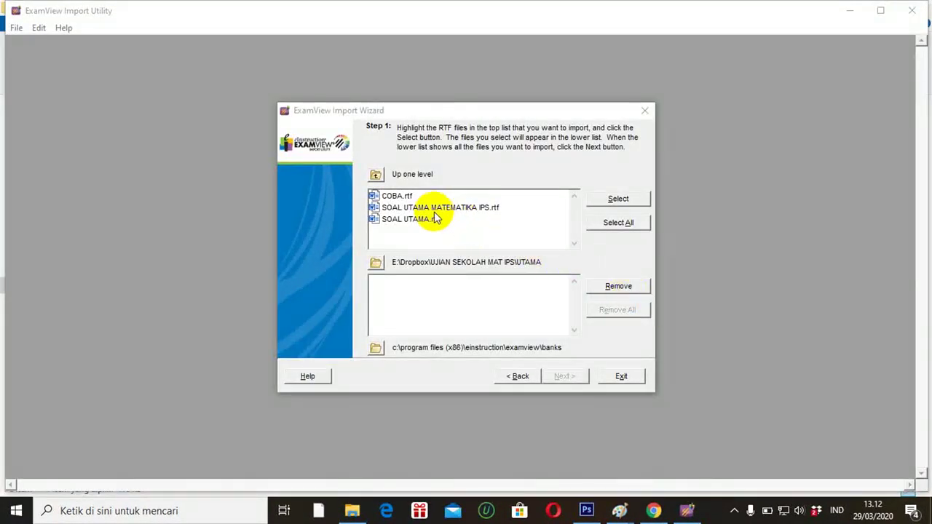
# Add SOAL UTAMA MATEMATIKA IPS.rtf from the source folder to the wizard's list of files to import.
pyautogui.click(434, 208)
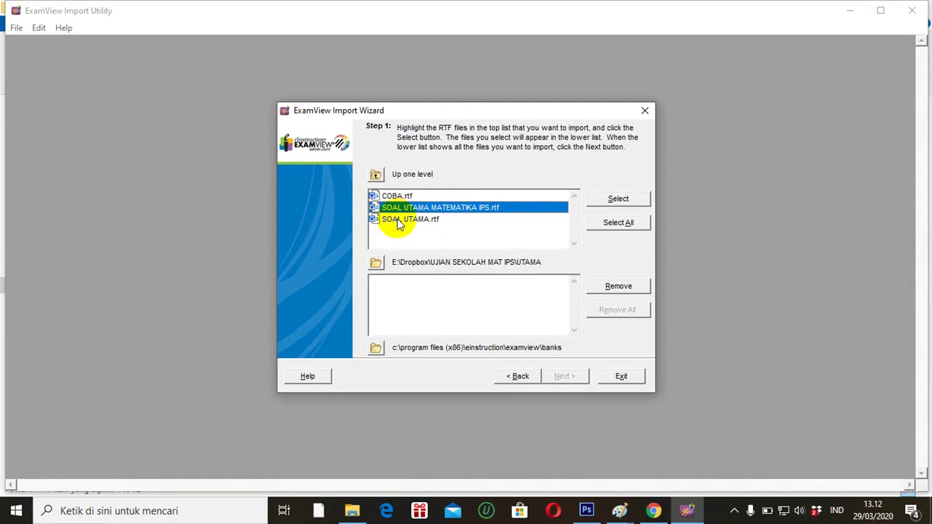
pyautogui.click(393, 195)
pyautogui.click(397, 222)
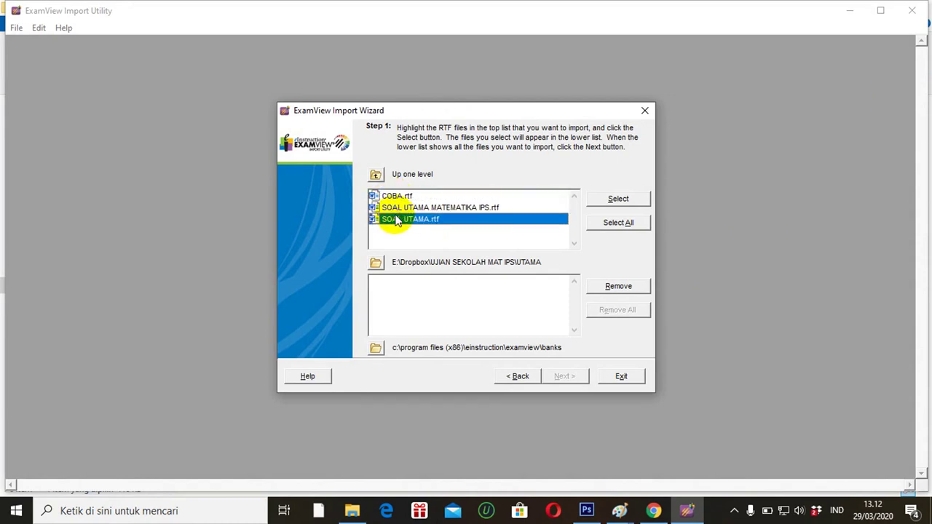
pyautogui.click(398, 196)
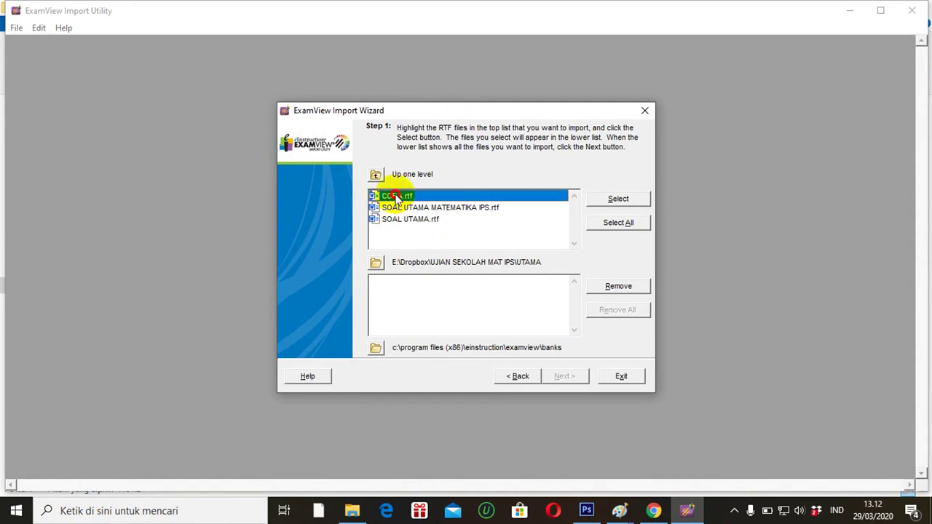
pyautogui.click(450, 211)
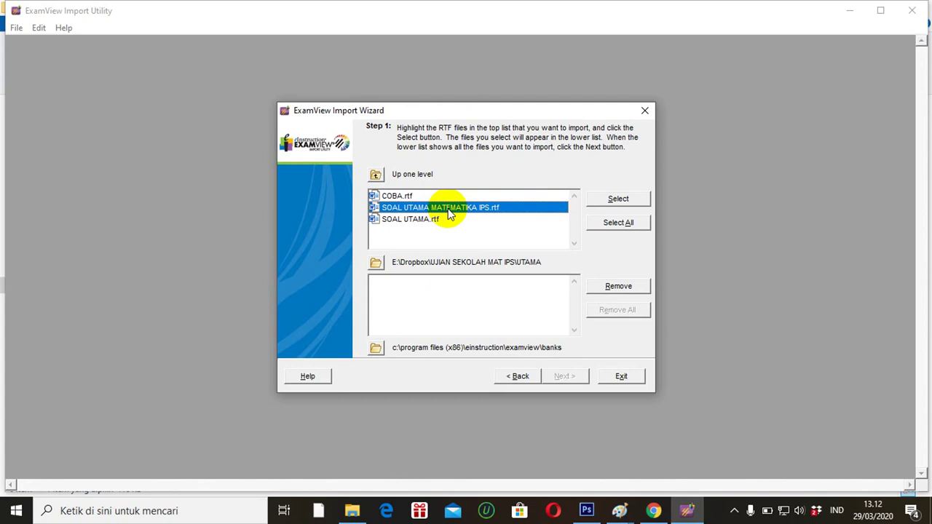
pyautogui.click(618, 198)
pyautogui.click(449, 285)
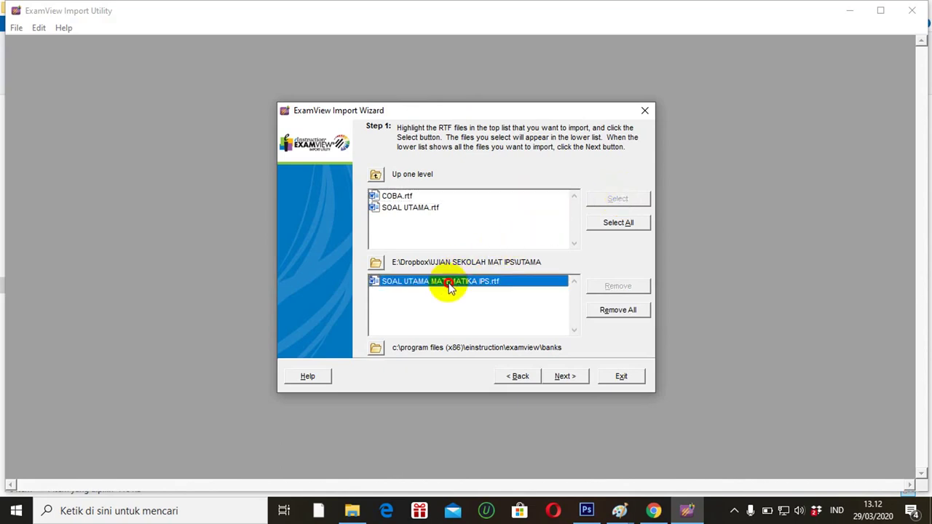
# Set the wizard's destination folder for converted bank files to E:\Dropbox\UJIAN SEKOLAH MAT IPS\UTAMA.
pyautogui.click(376, 350)
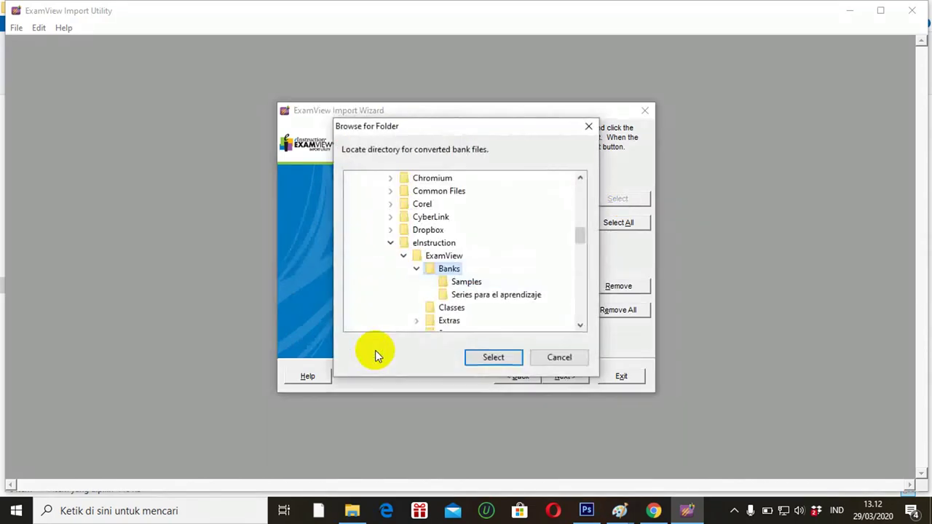
pyautogui.moveTo(578, 230); pyautogui.dragTo(561, 299)
pyautogui.doubleClick(402, 307)
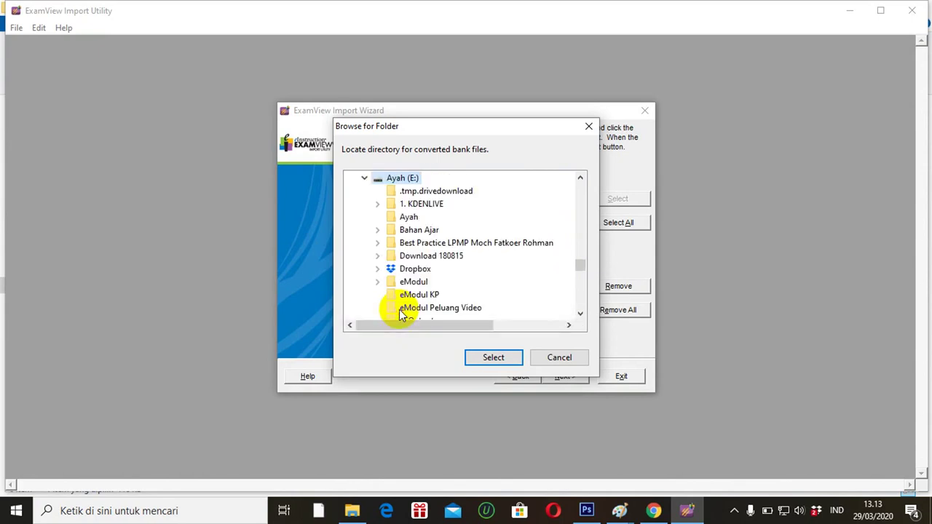
pyautogui.doubleClick(412, 269)
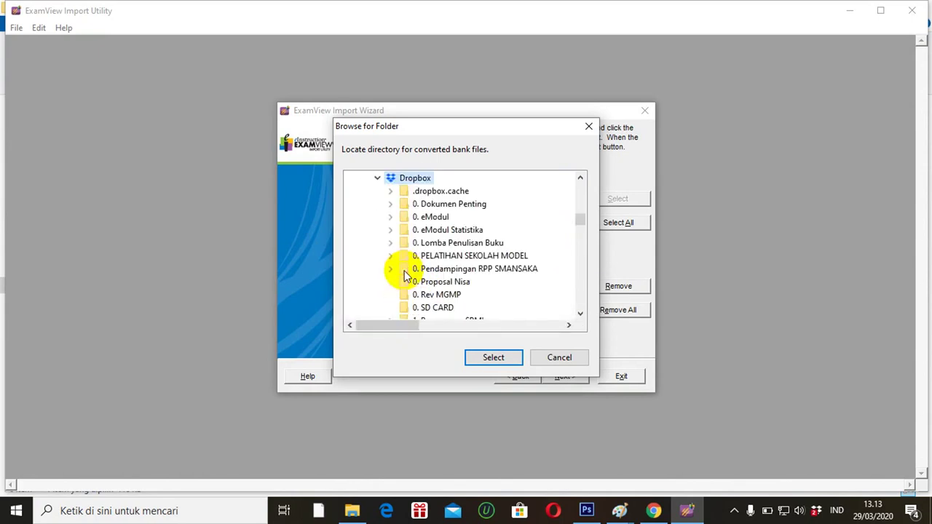
pyautogui.click(453, 282)
pyautogui.press('u')
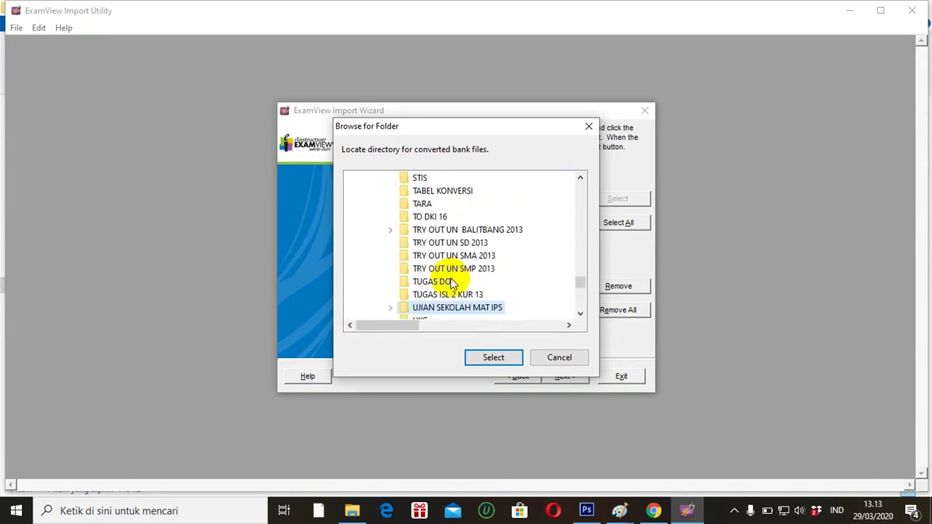
pyautogui.doubleClick(443, 310)
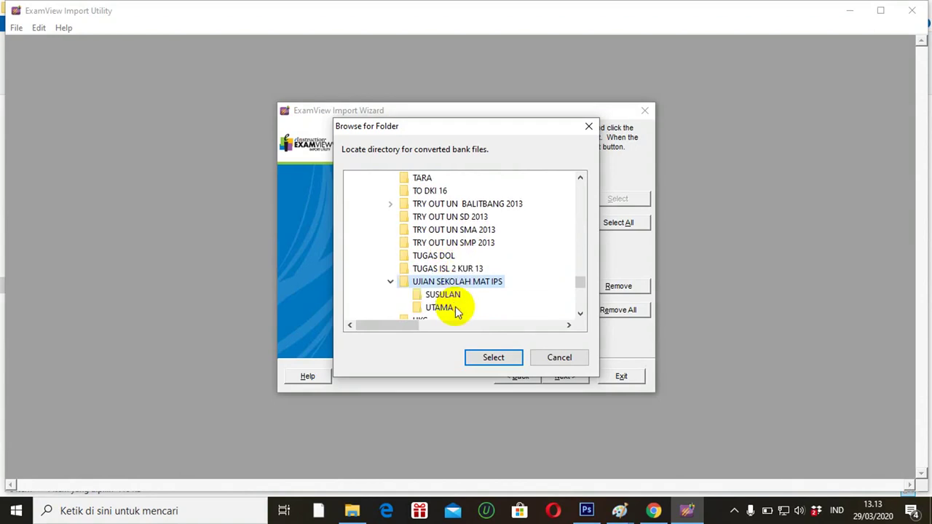
pyautogui.click(441, 312)
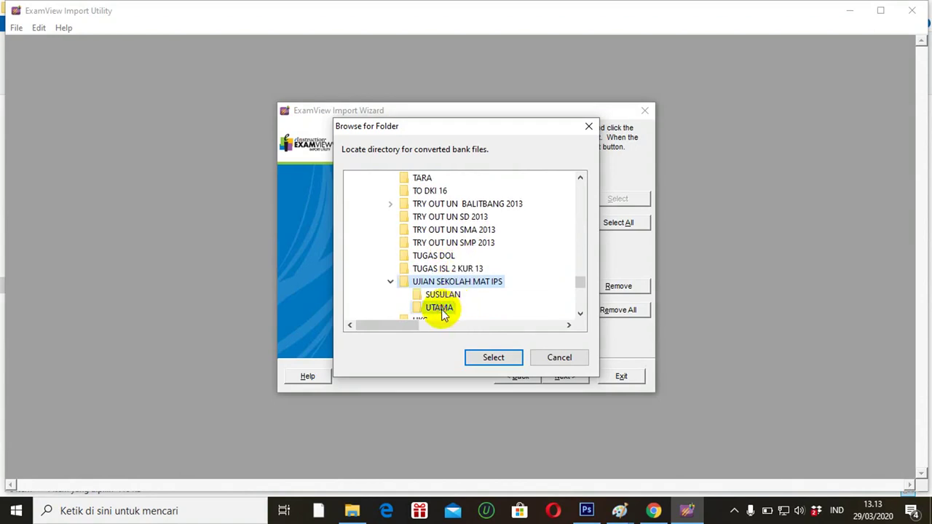
pyautogui.click(488, 358)
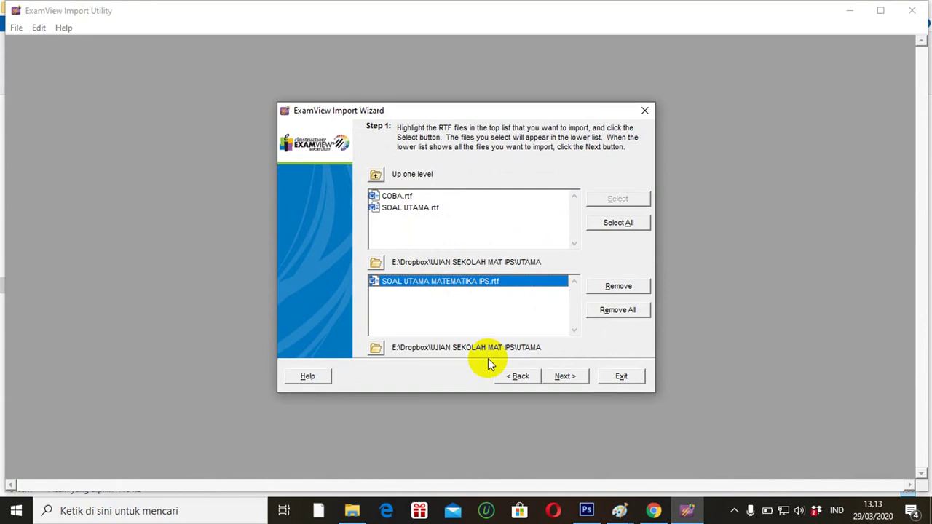
# In the wizard's Step 2, set the default number of columns to 1 for both multiple choice and matching questions.
pyautogui.click(560, 377)
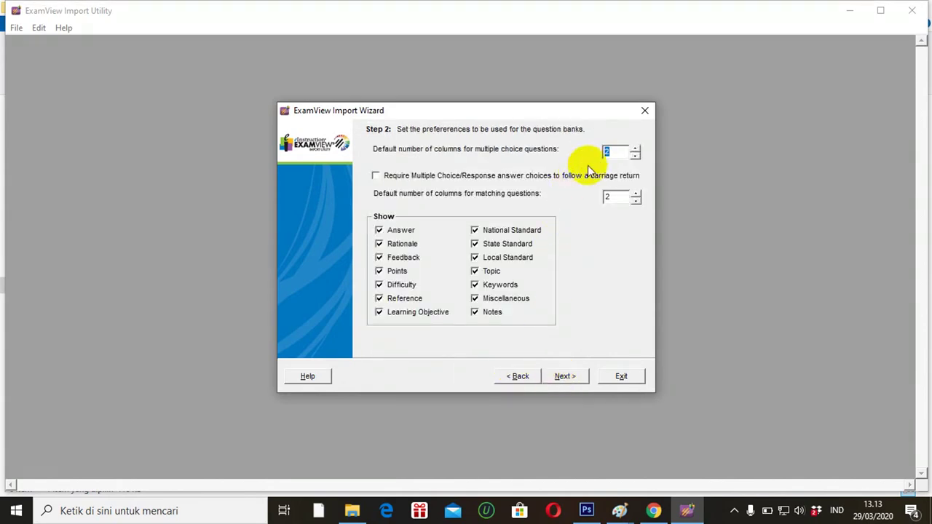
pyautogui.click(613, 153)
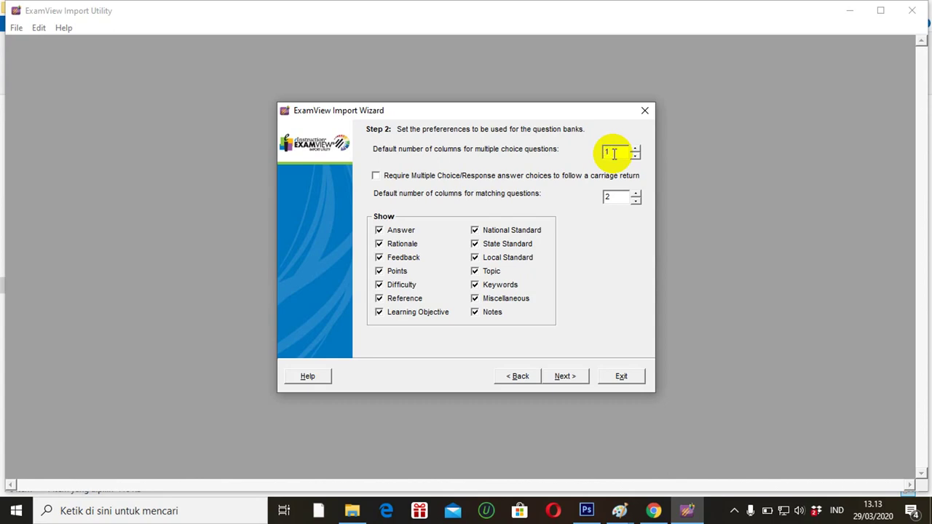
pyautogui.click(616, 198)
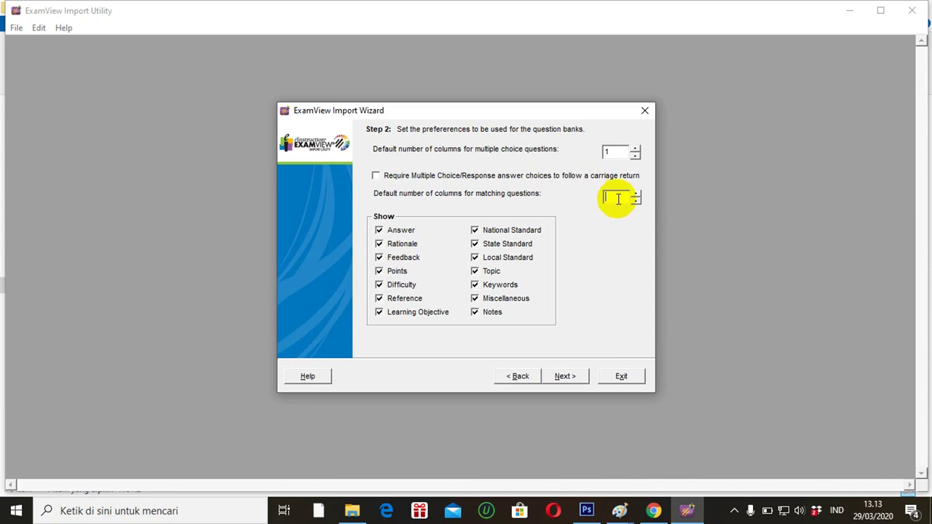
pyautogui.write('1')
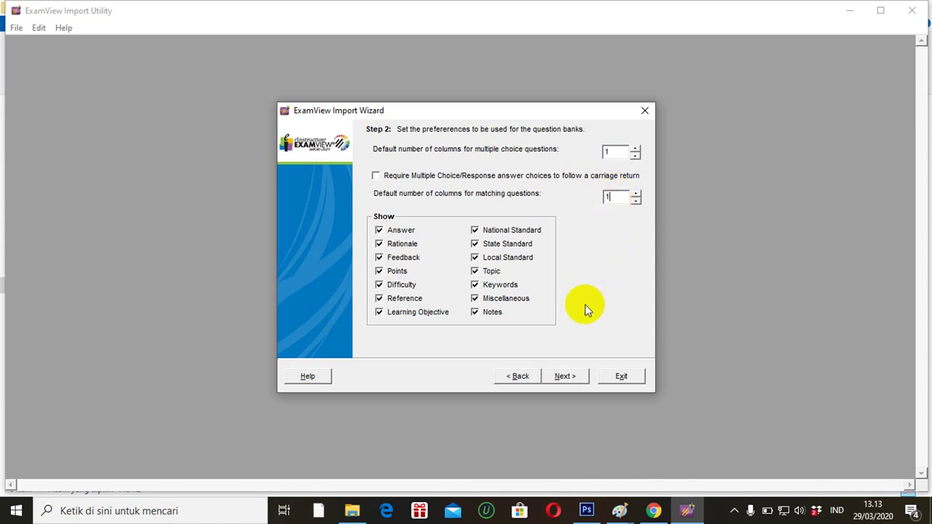
pyautogui.click(564, 377)
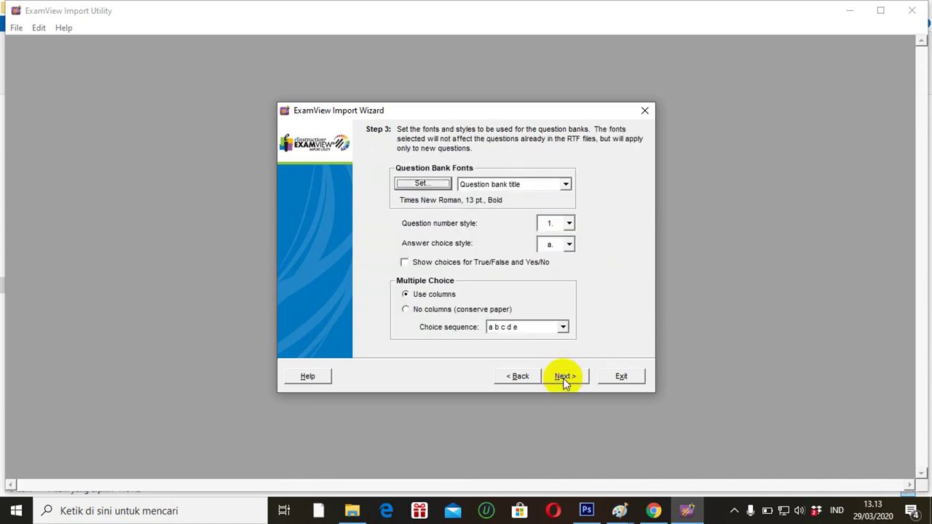
# Set the answer choice style for the question bank to the capital letter with a period (A.).
pyautogui.click(569, 245)
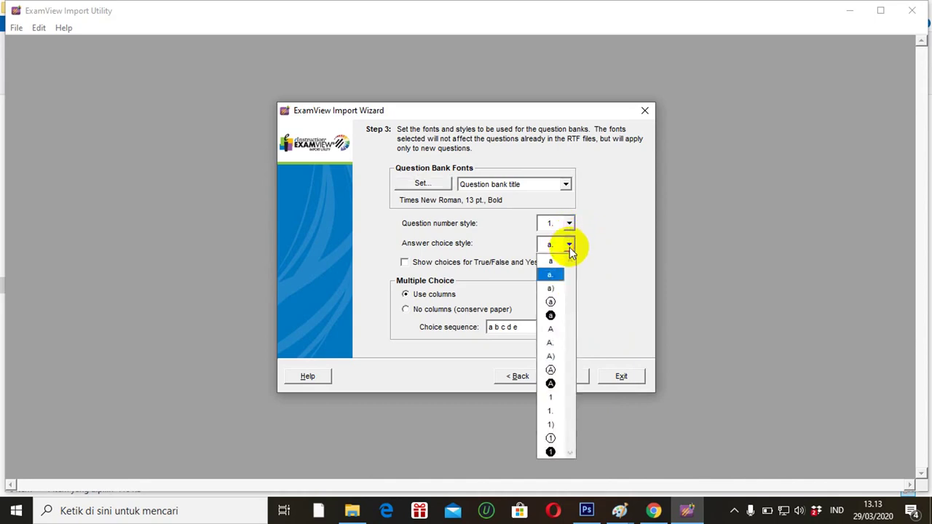
pyautogui.click(551, 343)
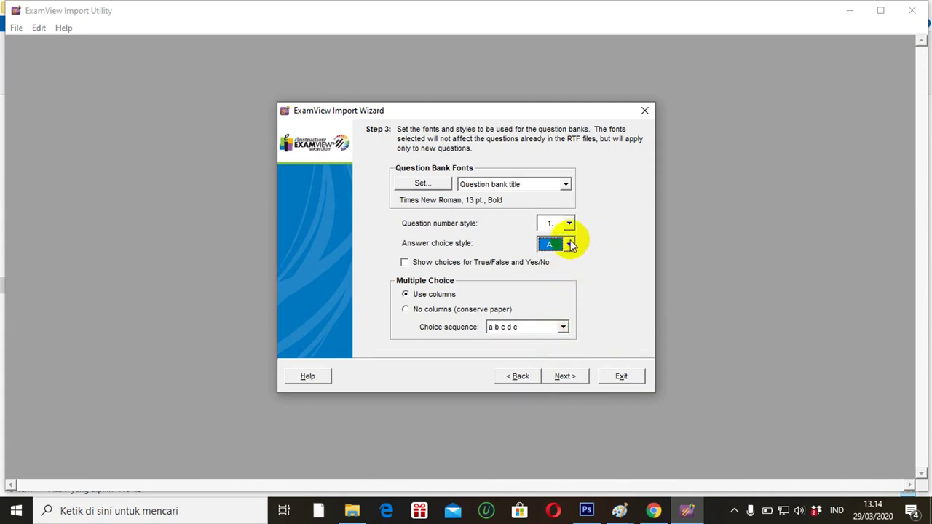
pyautogui.click(569, 245)
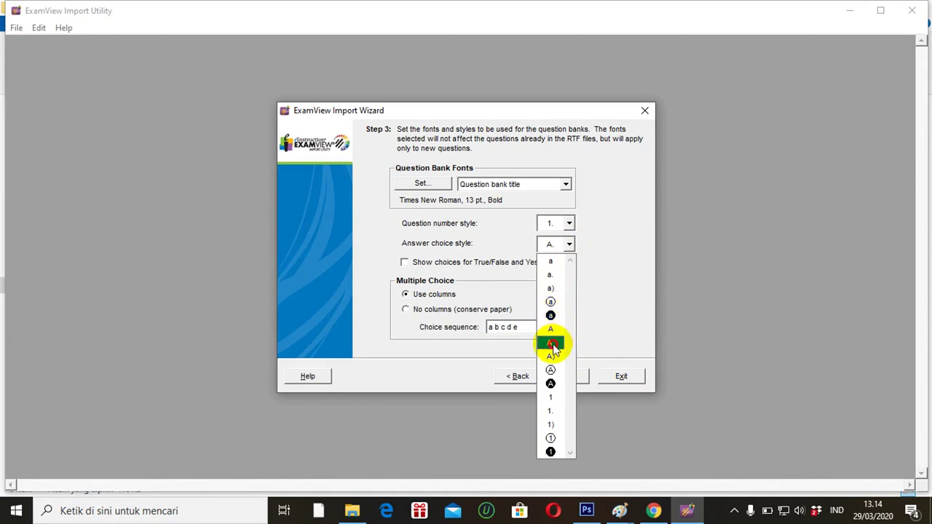
pyautogui.click(552, 343)
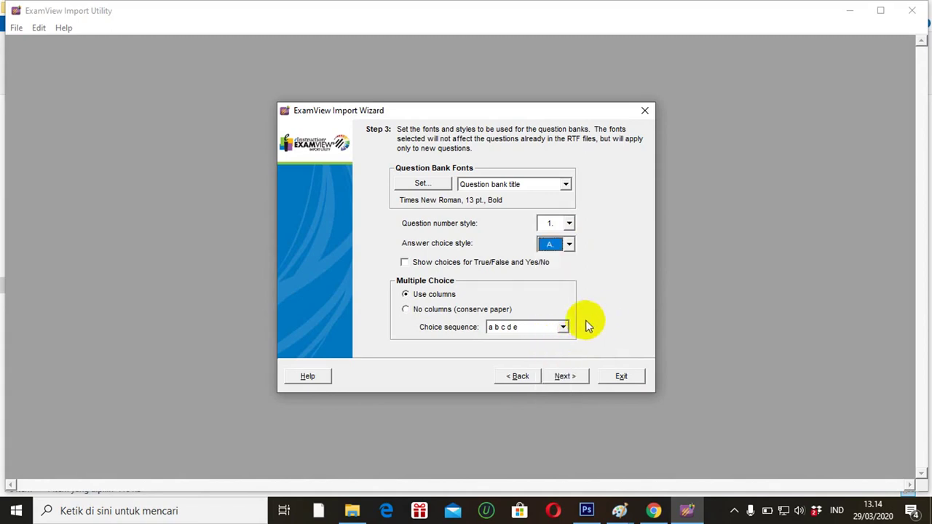
# Accept the remaining wizard settings and finish the import to convert the RTF file to a question bank.
pyautogui.click(566, 376)
pyautogui.click(566, 376)
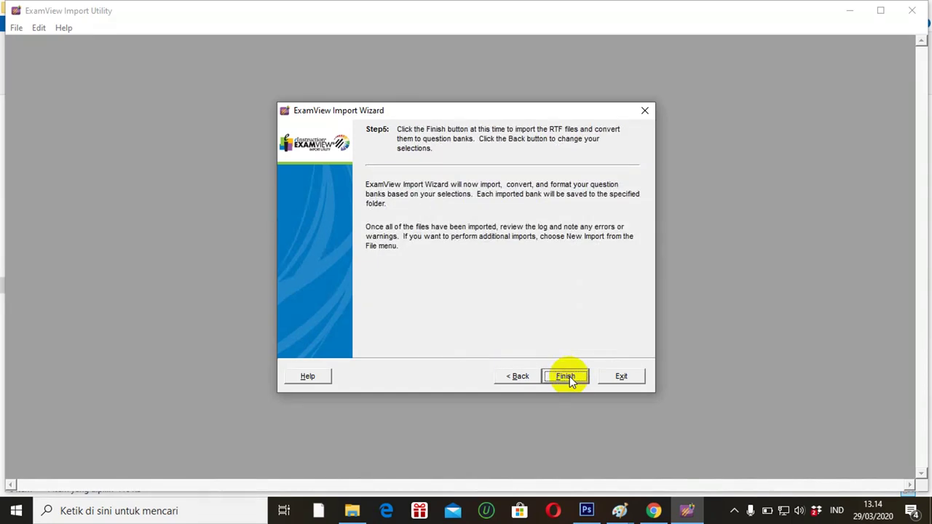
pyautogui.click(566, 377)
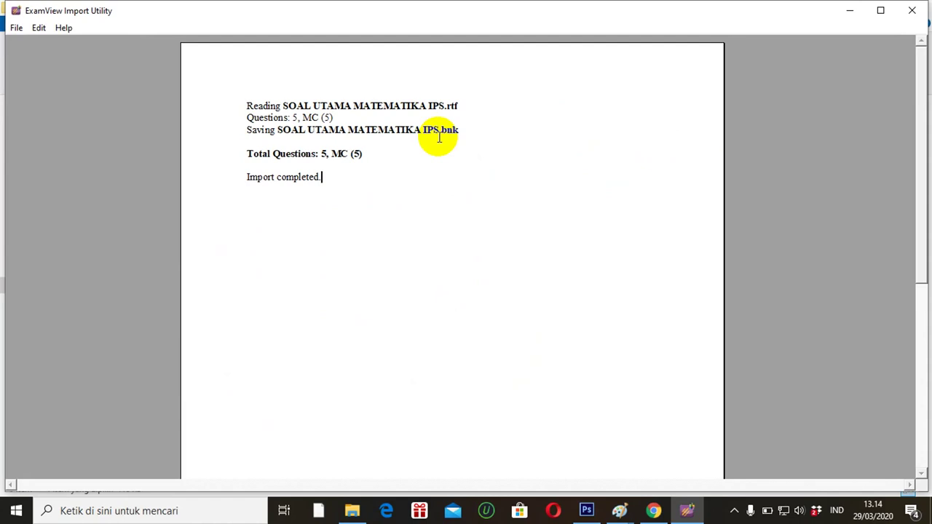
# Switch to File Explorer, open SOAL UTAMA MATEMATIKA IPS.bnk from the UTAMA folder in ExamView Question Bank Editor, and review its questions.
pyautogui.click(352, 510)
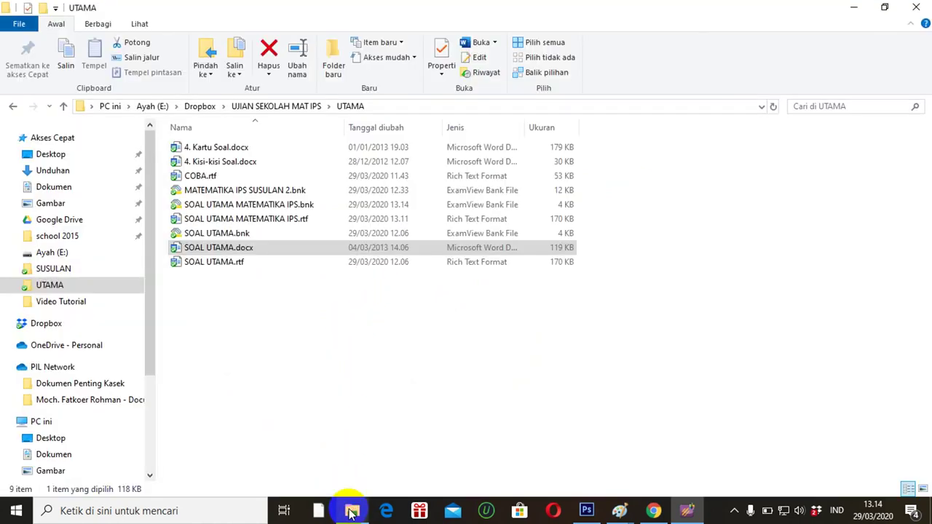
pyautogui.click(246, 353)
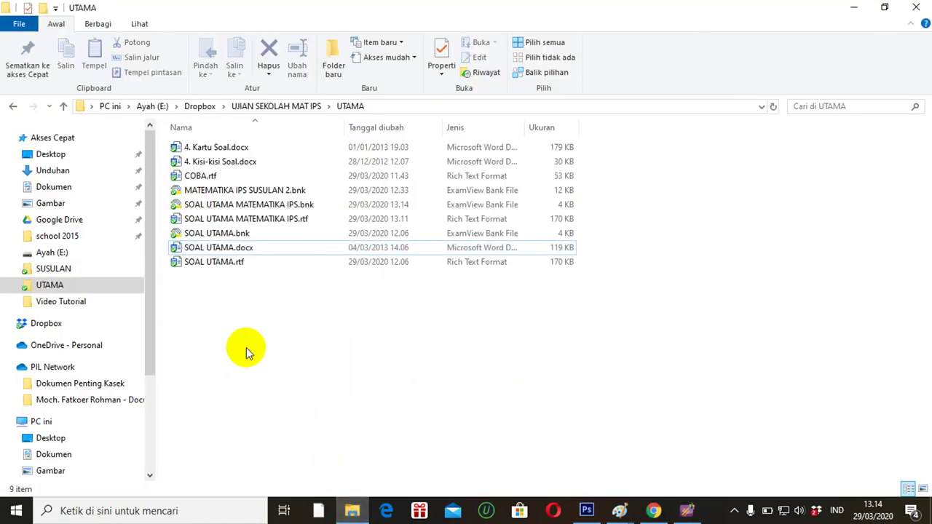
pyautogui.click(268, 220)
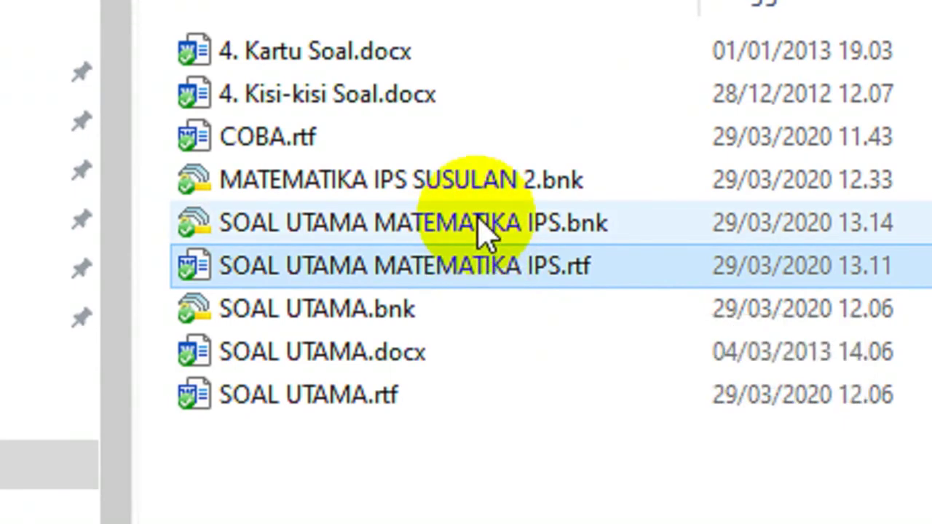
pyautogui.moveTo(486, 232)
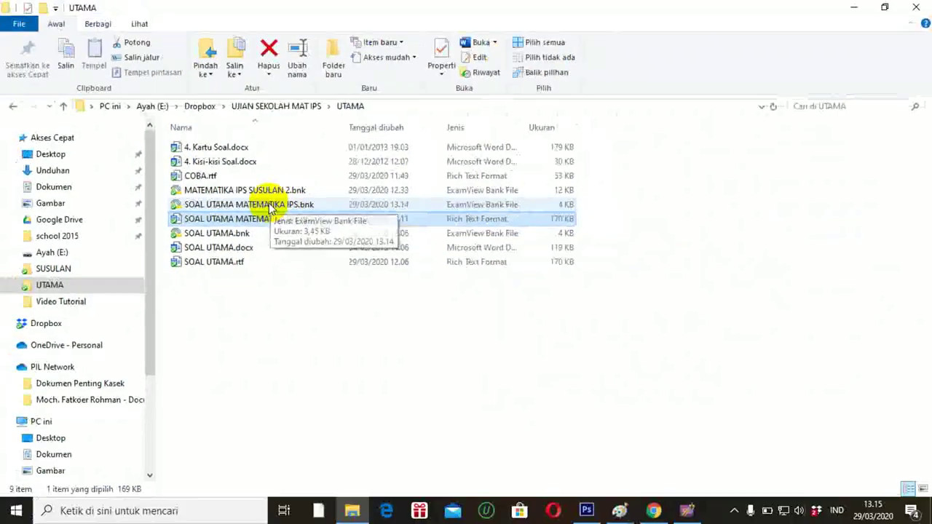
pyautogui.doubleClick(477, 222)
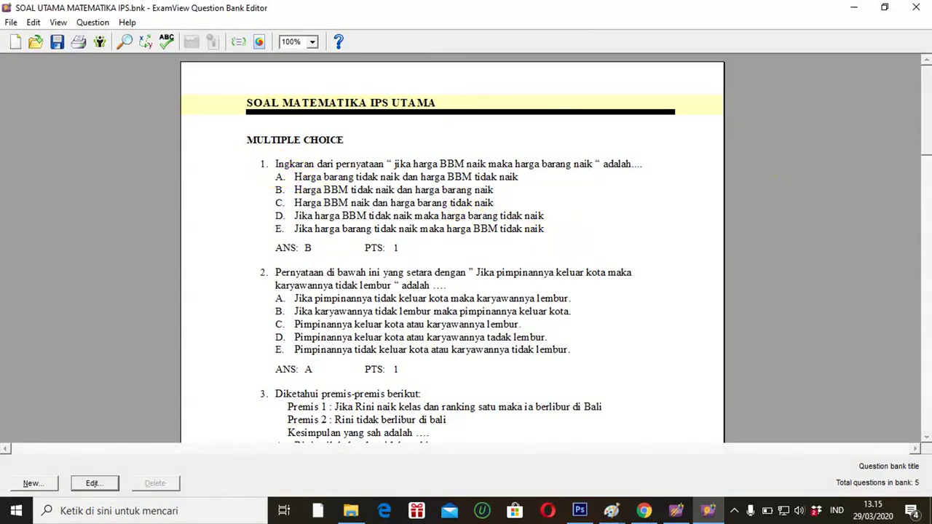
pyautogui.moveTo(926, 106)
pyautogui.mouseDown()
pyautogui.moveTo(926, 293)
pyautogui.moveTo(925, 94)
pyautogui.mouseUp()
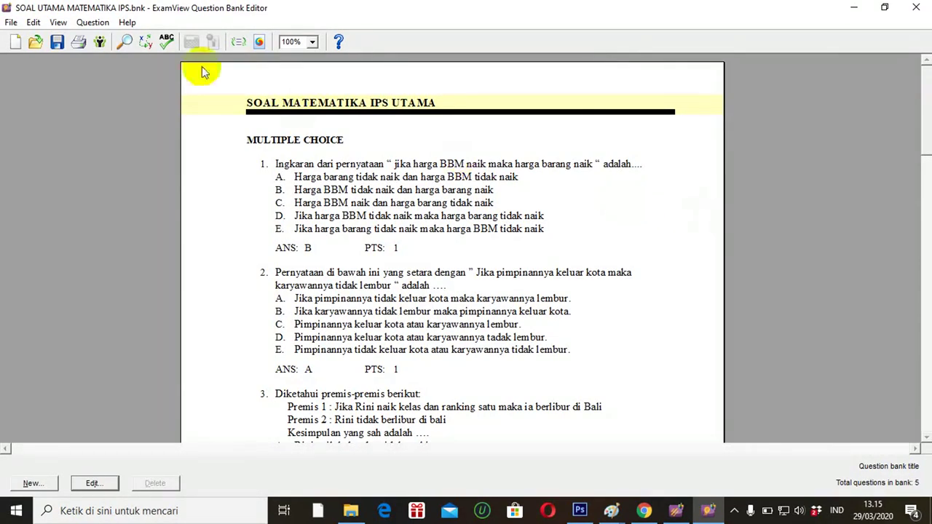
# Start exporting the question bank in Blackboard 7.1-9.0 format.
pyautogui.click(10, 24)
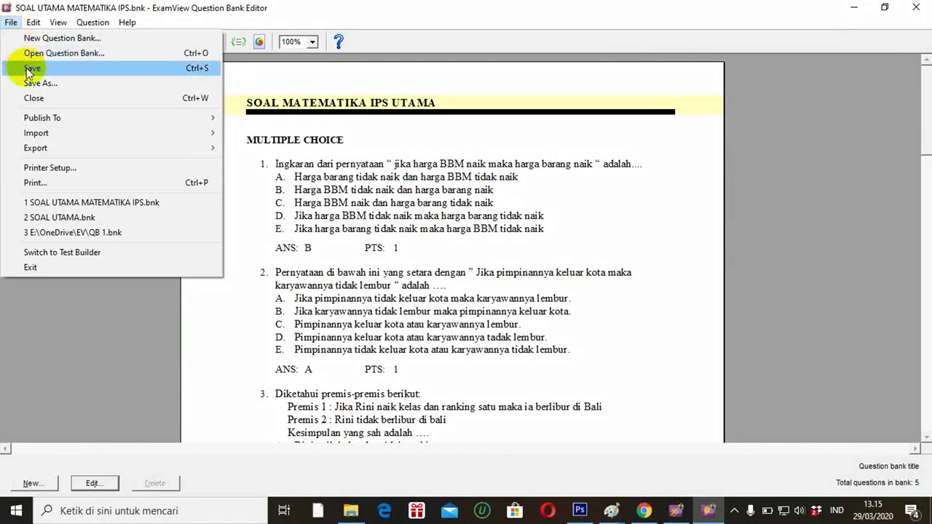
pyautogui.moveTo(54, 149)
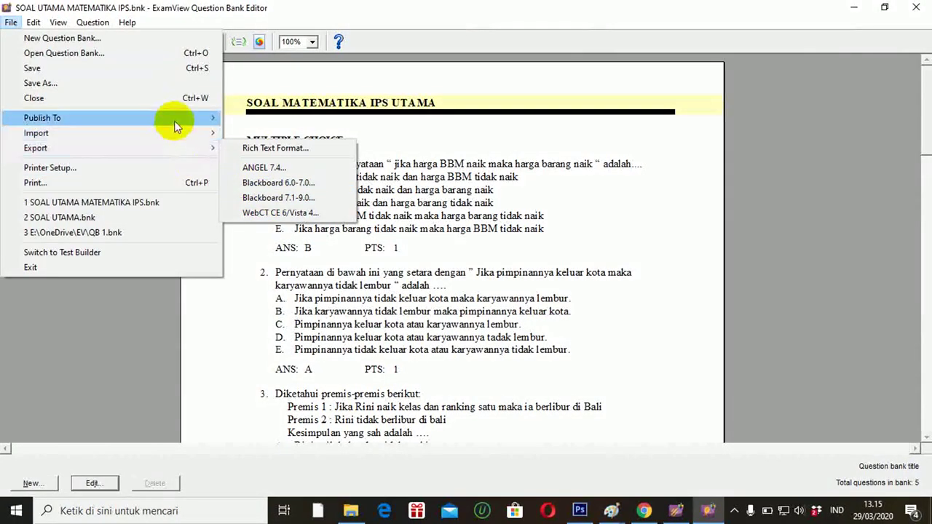
pyautogui.moveTo(177, 117)
pyautogui.moveTo(116, 147)
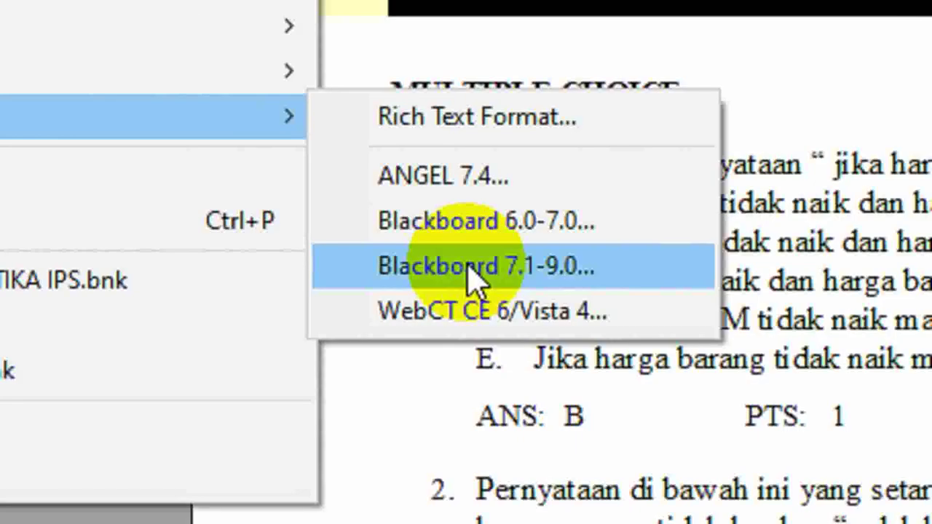
pyautogui.click(472, 276)
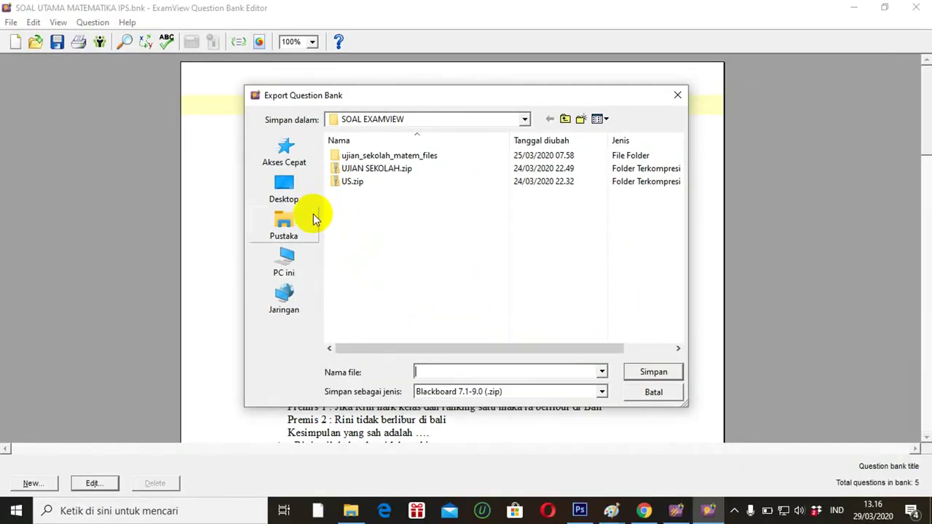
# Browse to the Dropbox folder on drive Ayah (E:) as the location for the exported question bank.
pyautogui.click(287, 259)
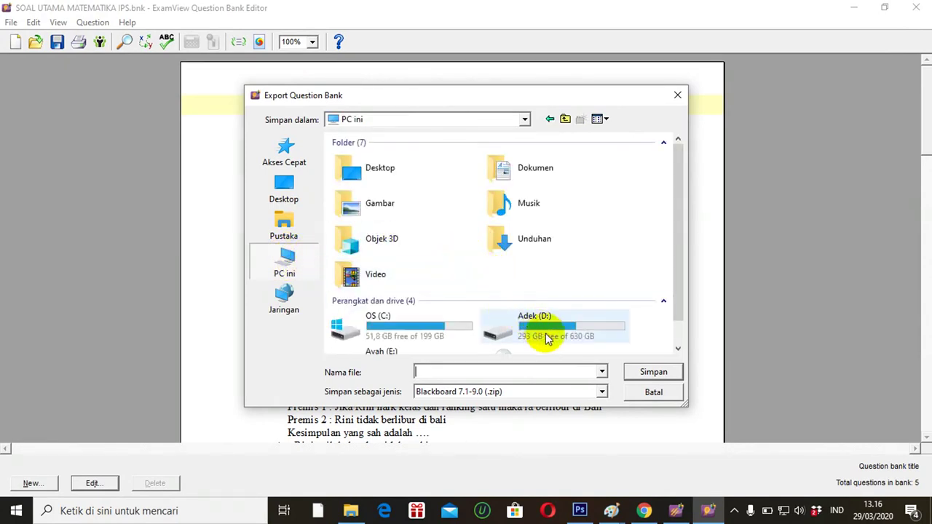
pyautogui.moveTo(681, 265); pyautogui.dragTo(680, 291)
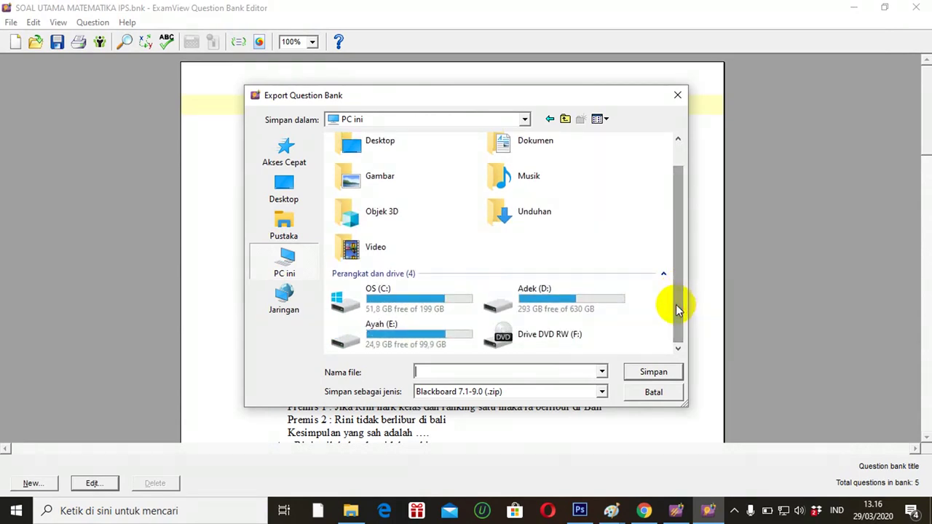
pyautogui.doubleClick(395, 328)
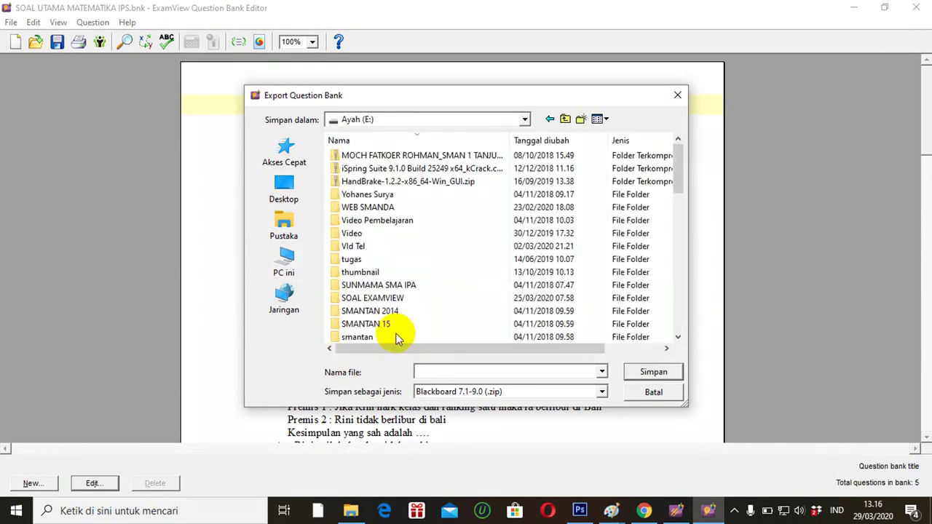
pyautogui.moveTo(678, 187); pyautogui.dragTo(679, 314)
pyautogui.click(356, 272)
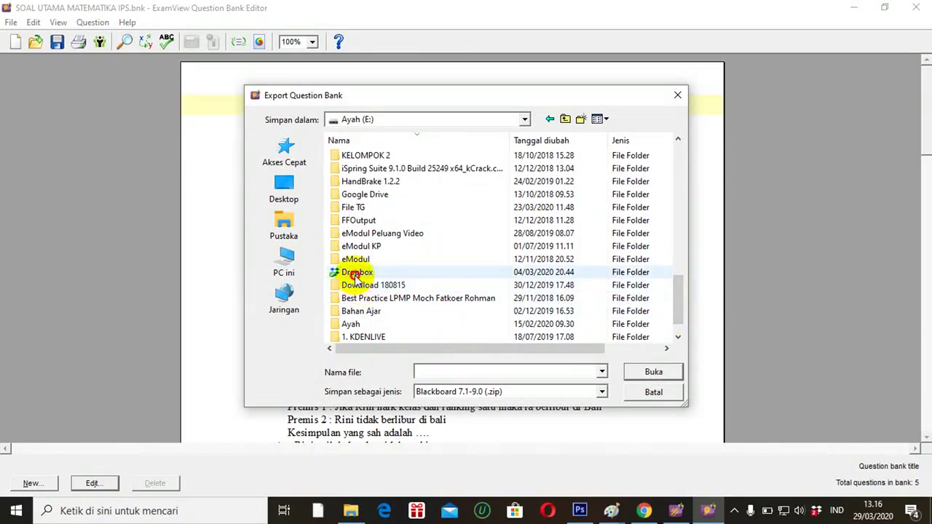
pyautogui.doubleClick(355, 273)
# Save the export as US MATEMATIKA IPS in the UTAMA folder inside UJIAN SEKOLAH MAT IPS.
pyautogui.click(363, 222)
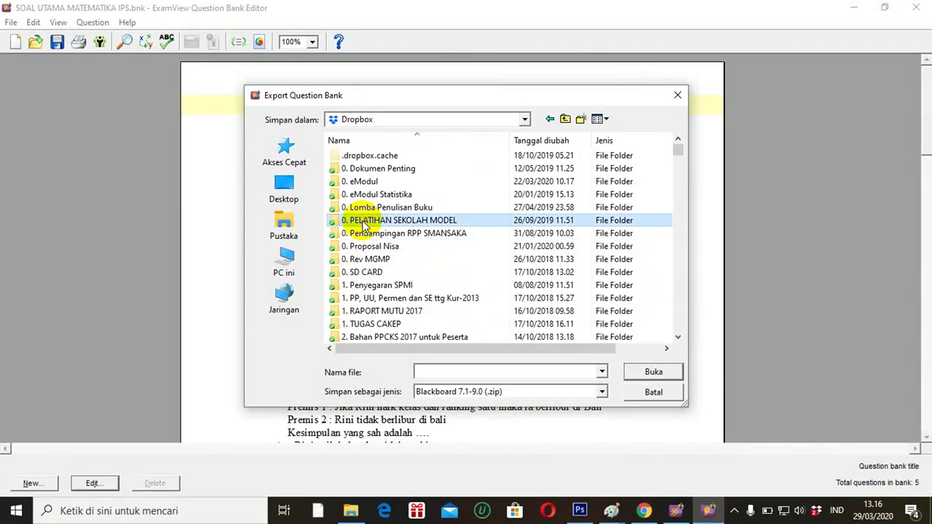
pyautogui.scroll(-10, 363, 226)
pyautogui.click(367, 156)
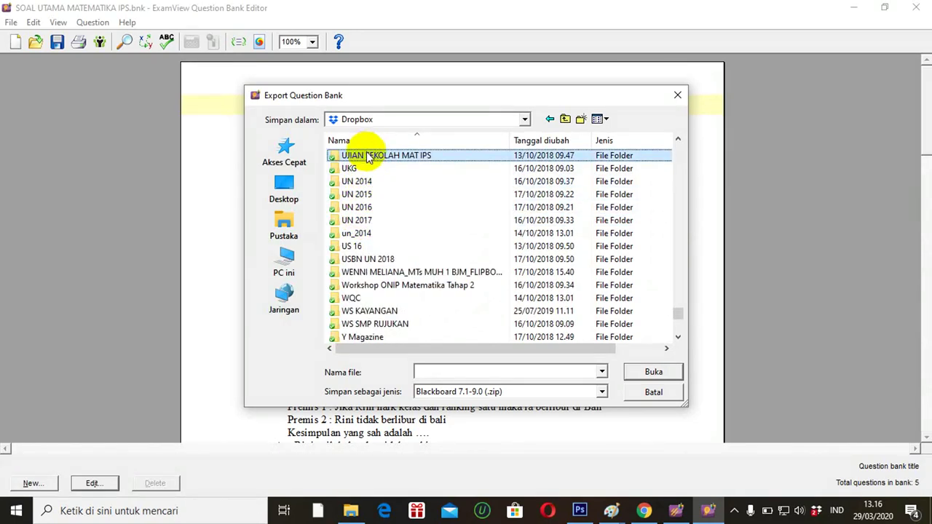
pyautogui.doubleClick(368, 156)
pyautogui.click(358, 171)
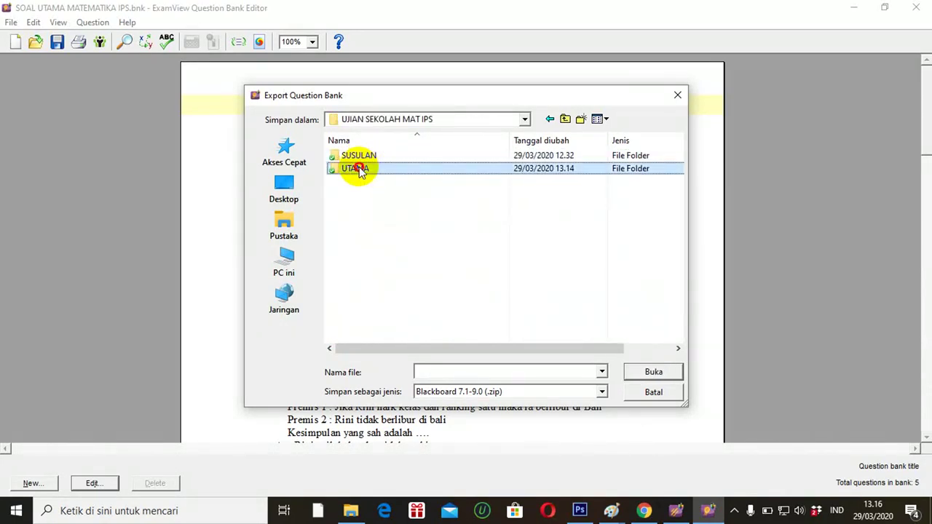
pyautogui.click(658, 373)
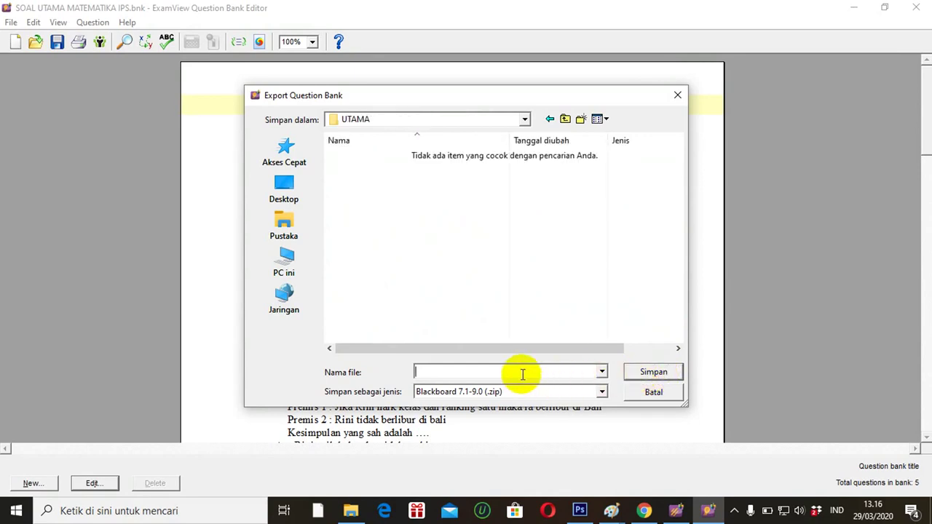
pyautogui.write('US MATEMATIKA IPS')
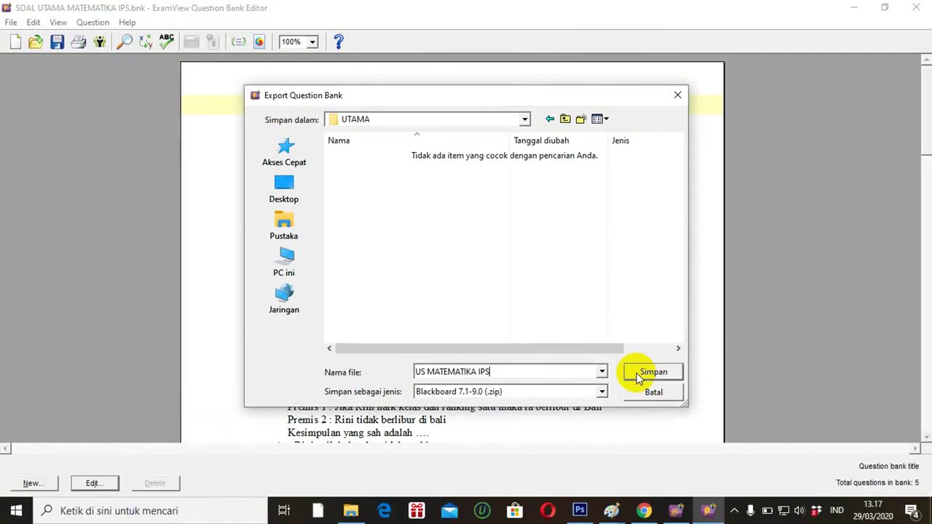
pyautogui.click(636, 373)
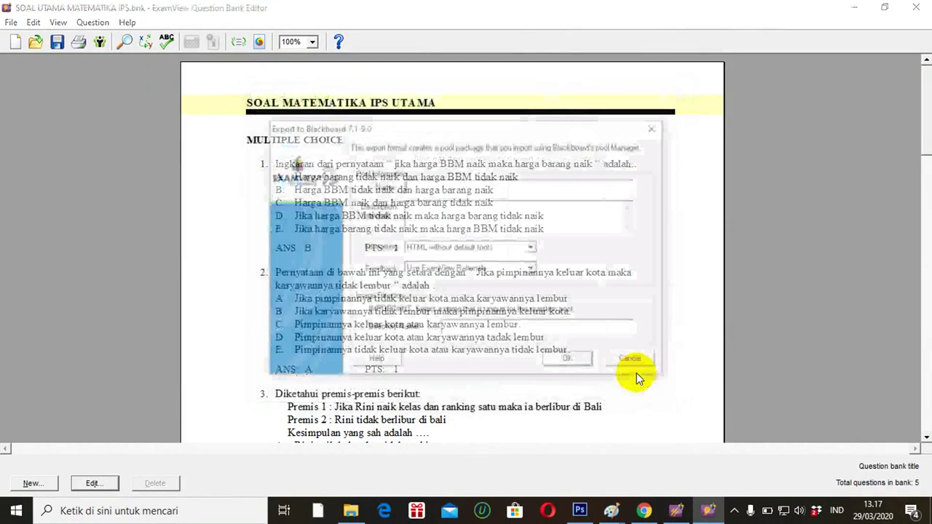
# Complete the Blackboard export with US MATEMATIKA IPS as pool name and image directory name, and locate the zip in File Explorer.
pyautogui.write('US MAT')
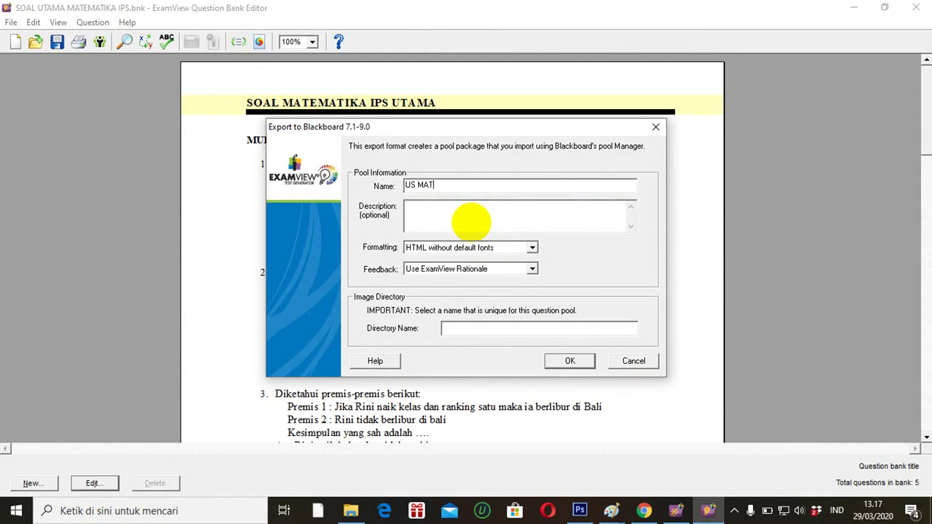
pyautogui.write('EMATIKA IPS')
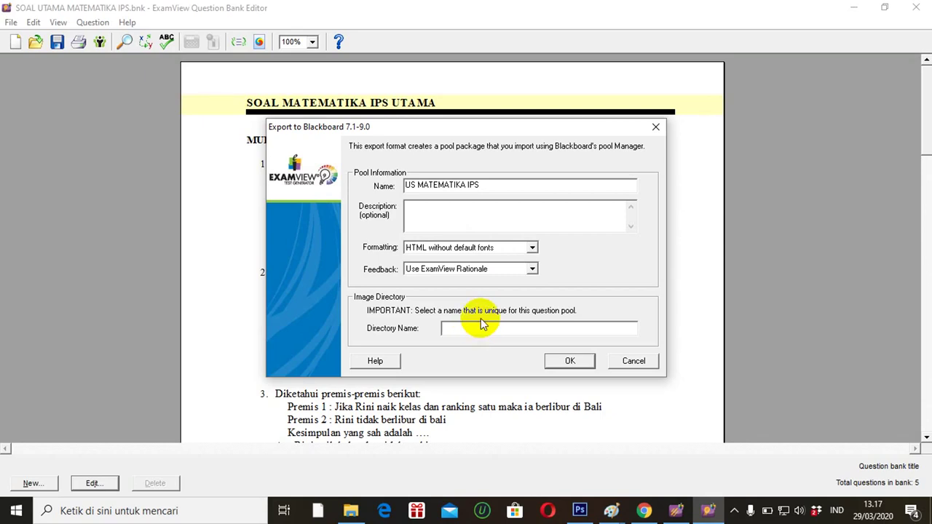
pyautogui.click(481, 327)
pyautogui.write('US MATEMATIKA IPS')
pyautogui.click(568, 362)
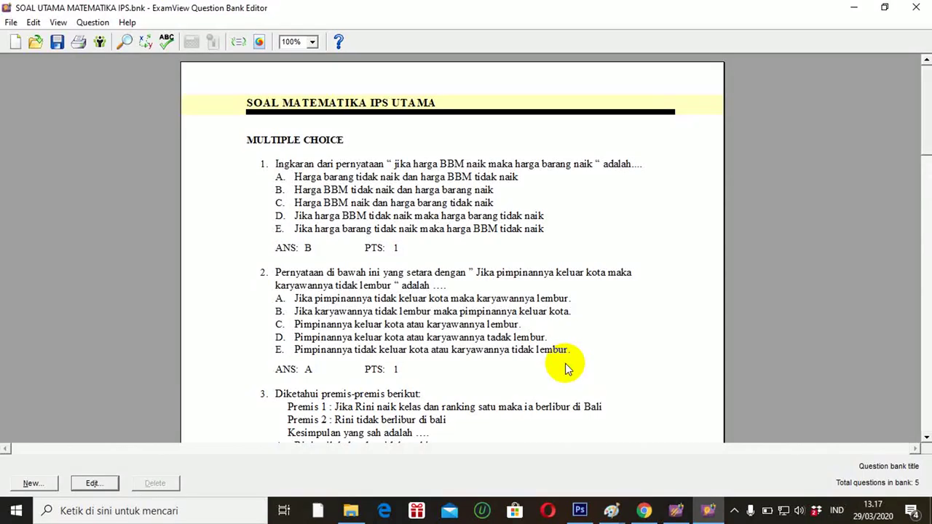
pyautogui.click(351, 511)
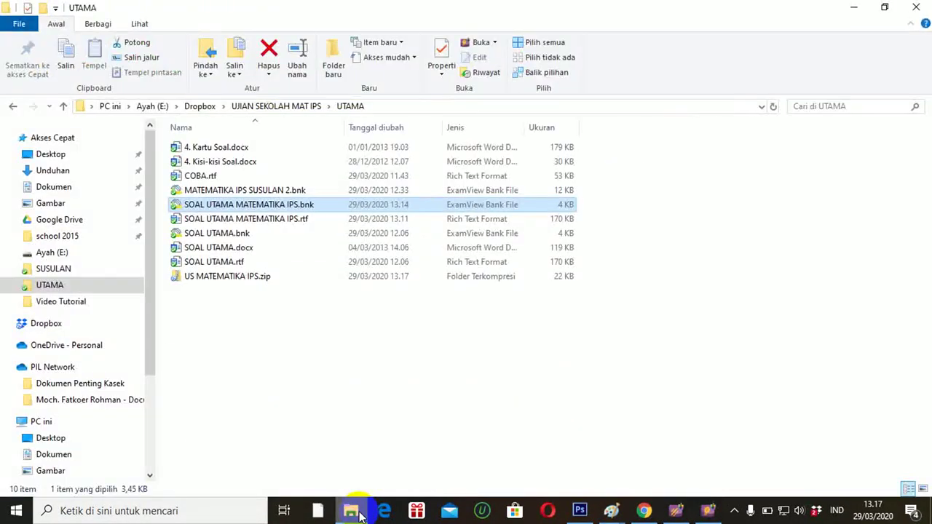
pyautogui.click(237, 279)
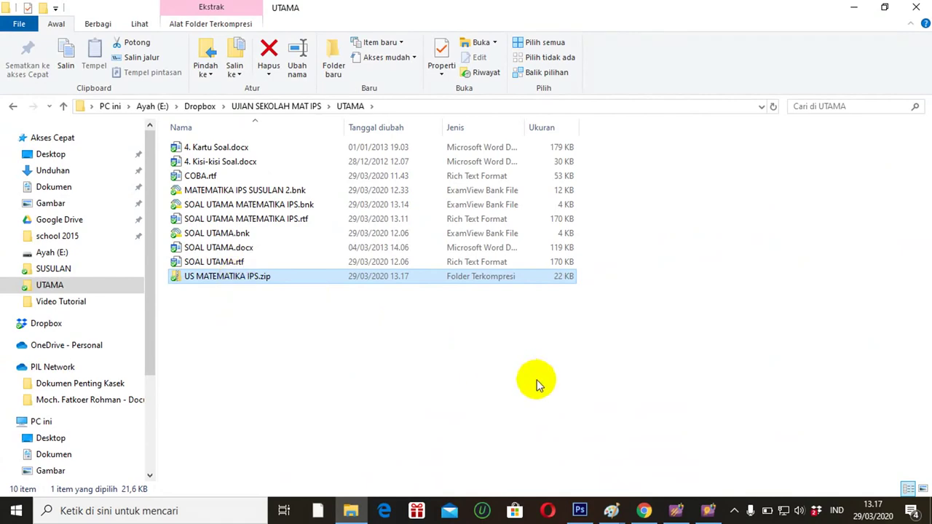
# Switch to Schoology in Chrome and open the EVALUASI folder of the MATEMATIKA UMUM XII MIPA 1 course.
pyautogui.click(643, 511)
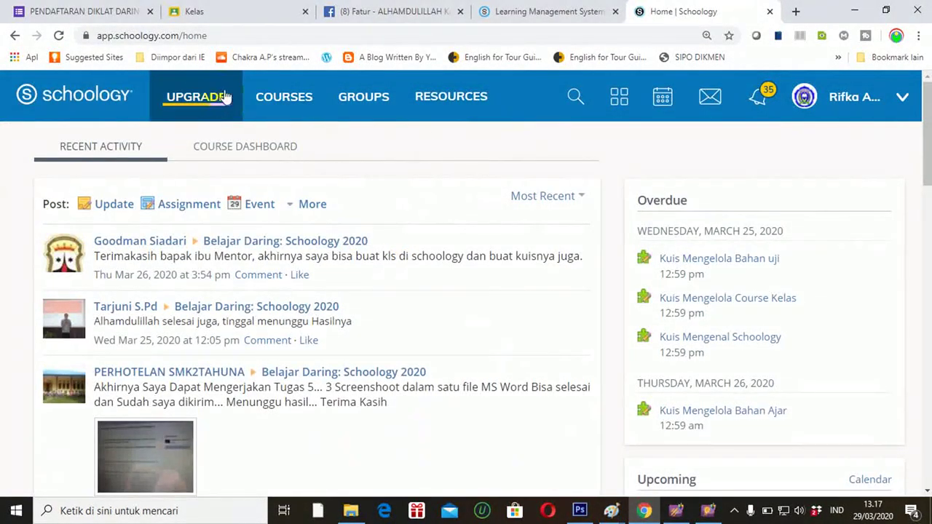
pyautogui.click(291, 102)
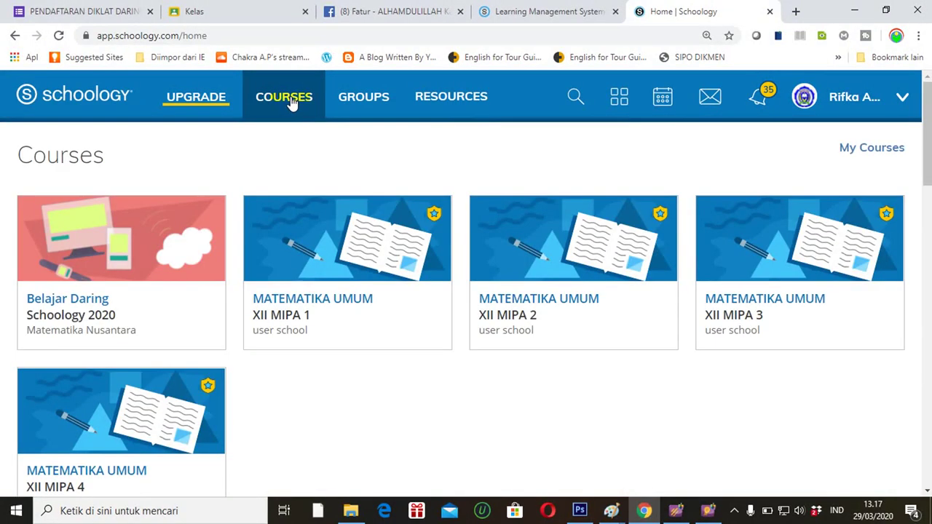
pyautogui.click(295, 311)
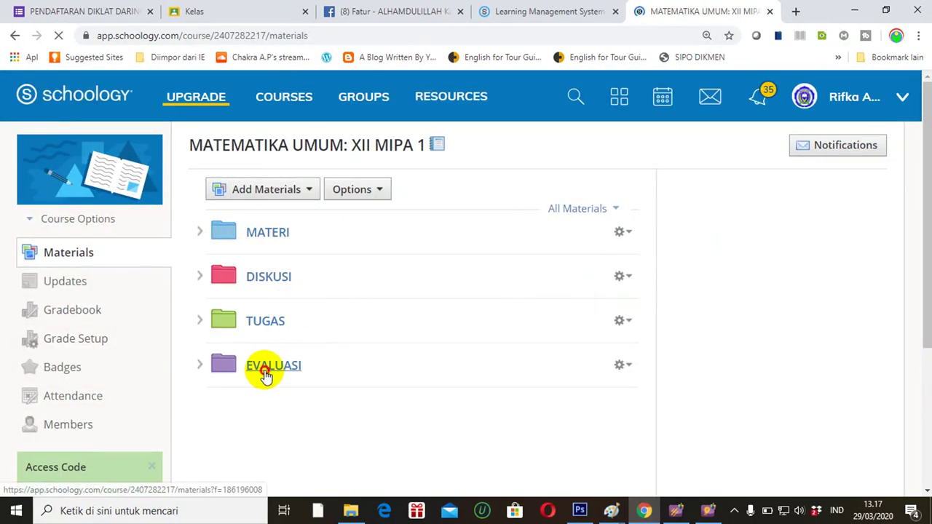
pyautogui.click(266, 369)
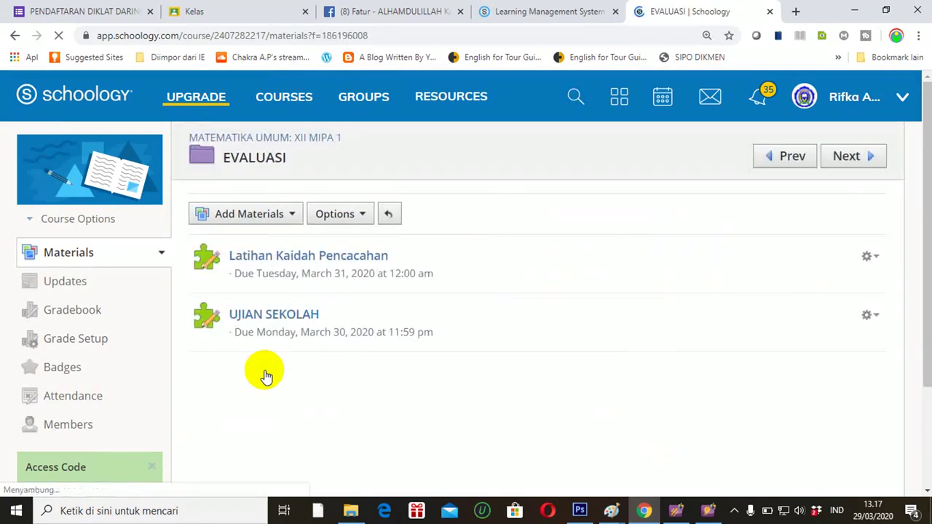
# Start a new test/quiz in the EVALUASI folder and name it UJIAN SEKOLAH MATEMATIKA IPS.
pyautogui.click(294, 215)
pyautogui.click(294, 216)
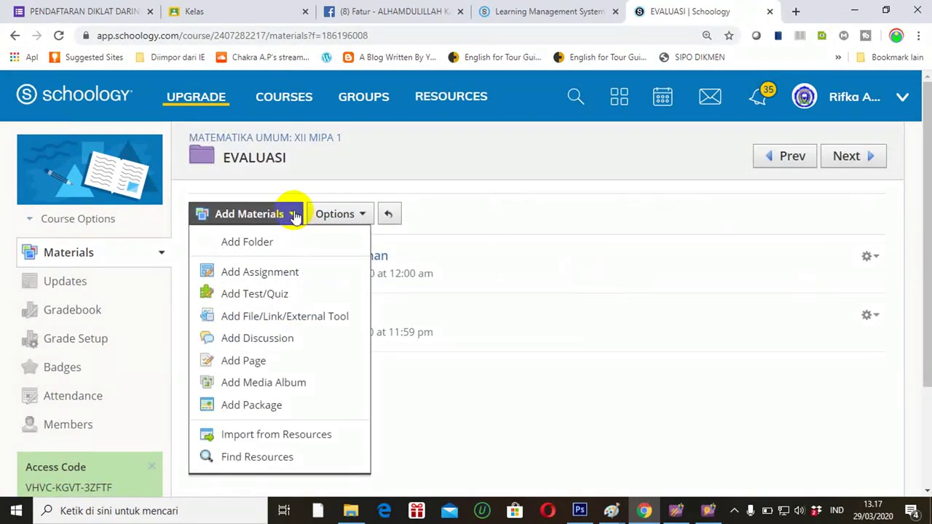
pyautogui.click(265, 296)
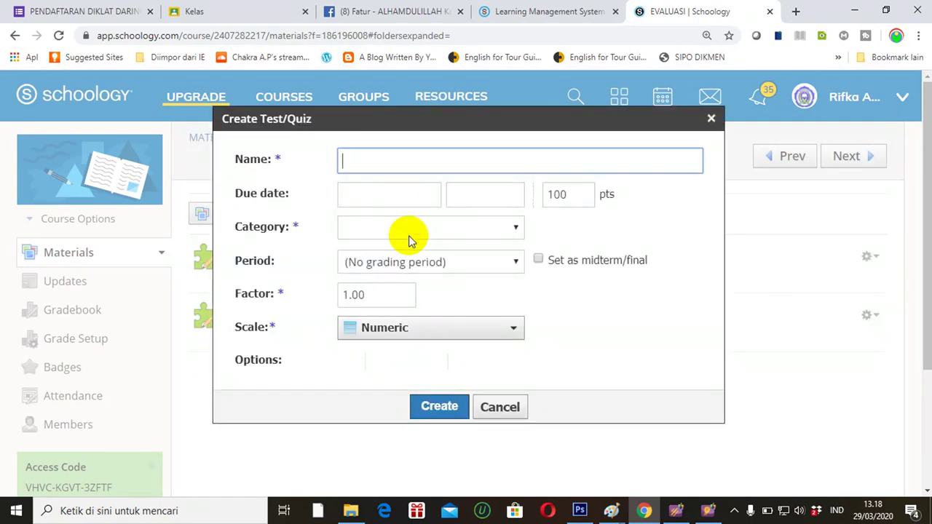
pyautogui.write('UJ')
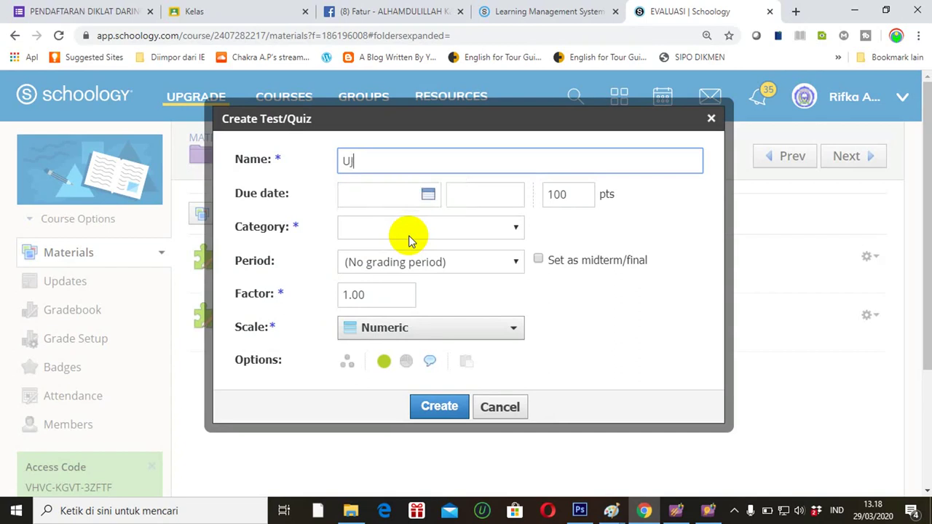
pyautogui.write('IAN SEKOLAH M')
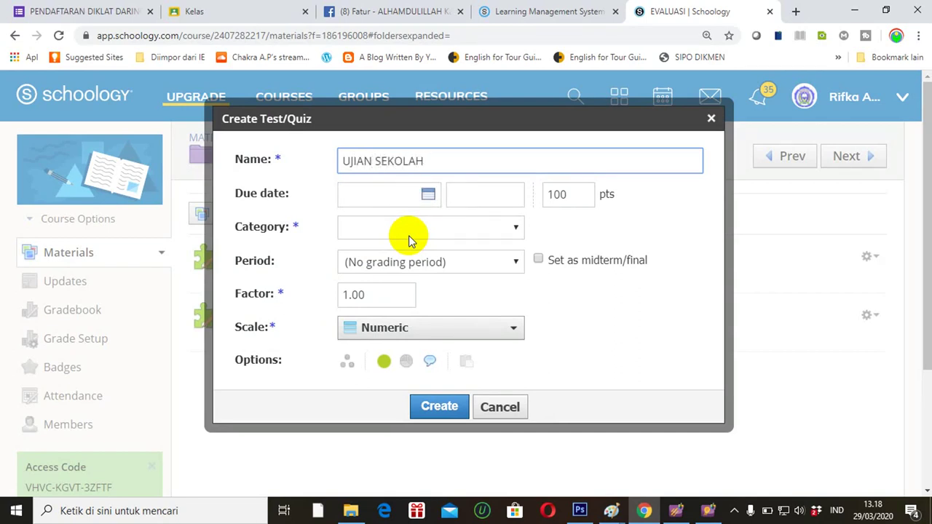
pyautogui.write('A')
pyautogui.press('BackSpace')
pyautogui.write('ATEMATIKA')
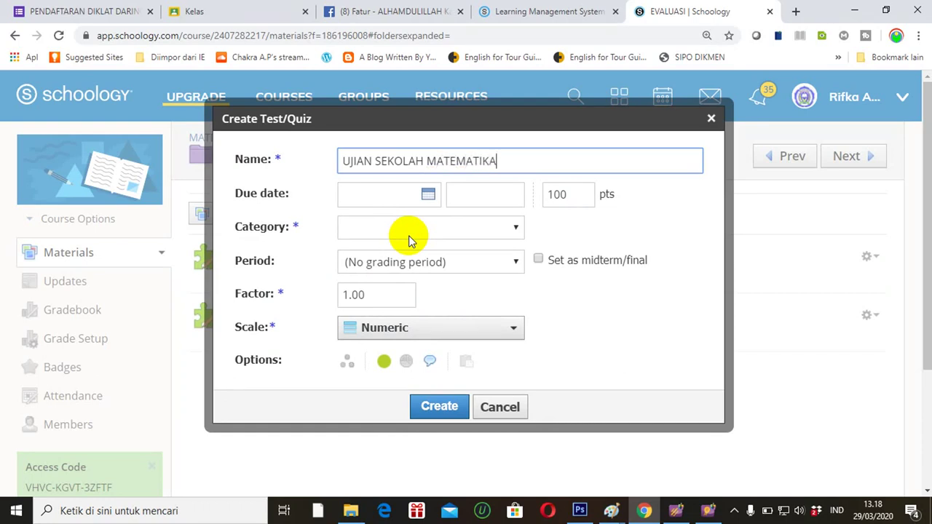
pyautogui.write(' IPS')
# Set the test's grading category to Tes Akhir and create the test.
pyautogui.click(514, 230)
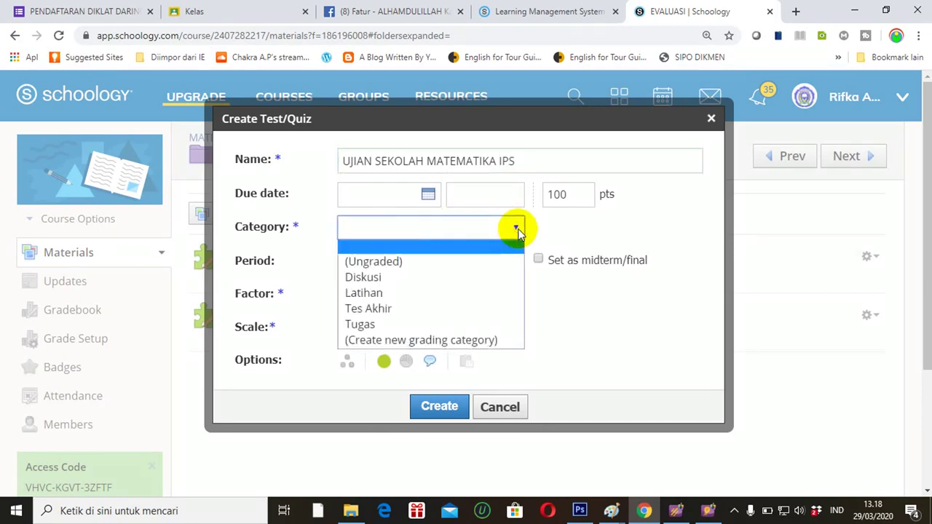
pyautogui.click(384, 310)
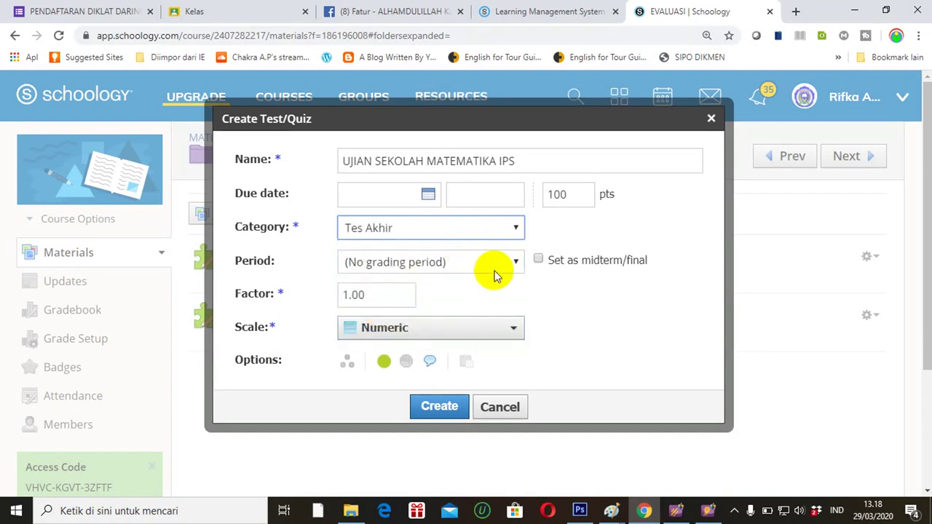
pyautogui.click(429, 408)
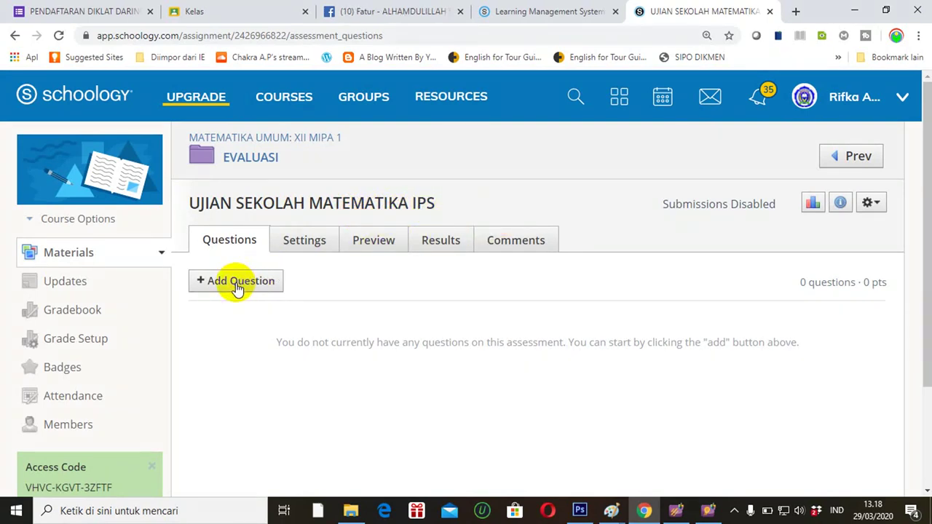
# Import the questions from US MATEMATIKA IPS.zip in the UTAMA folder into the test, using the Blackboard 7.1 - 9.0 format.
pyautogui.click(236, 286)
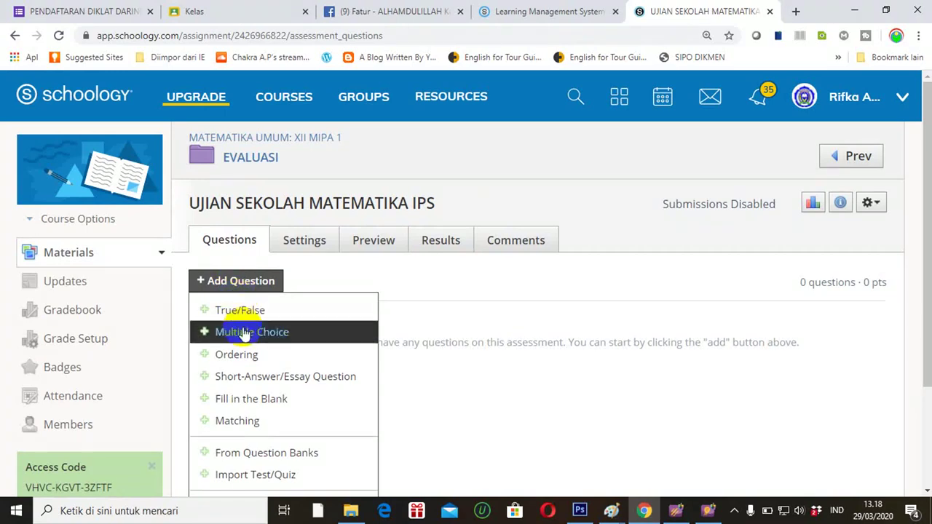
pyautogui.click(255, 477)
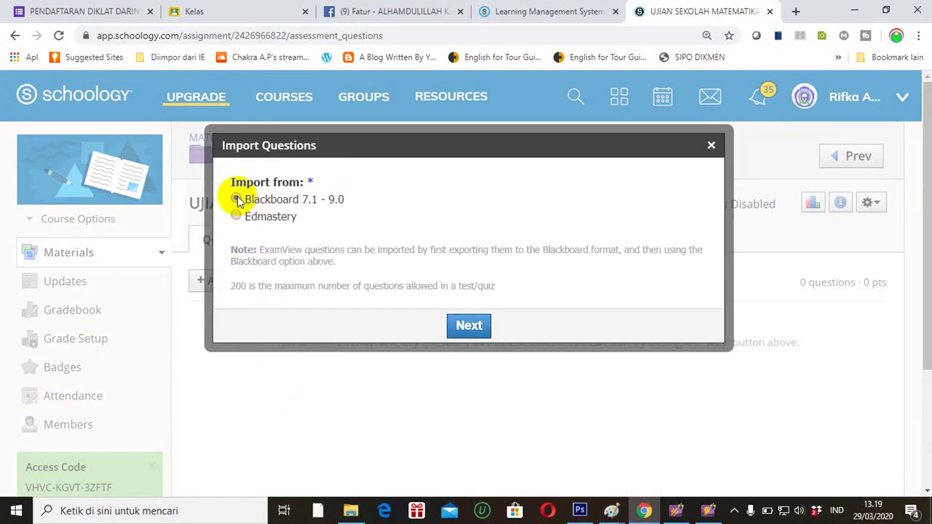
pyautogui.click(463, 325)
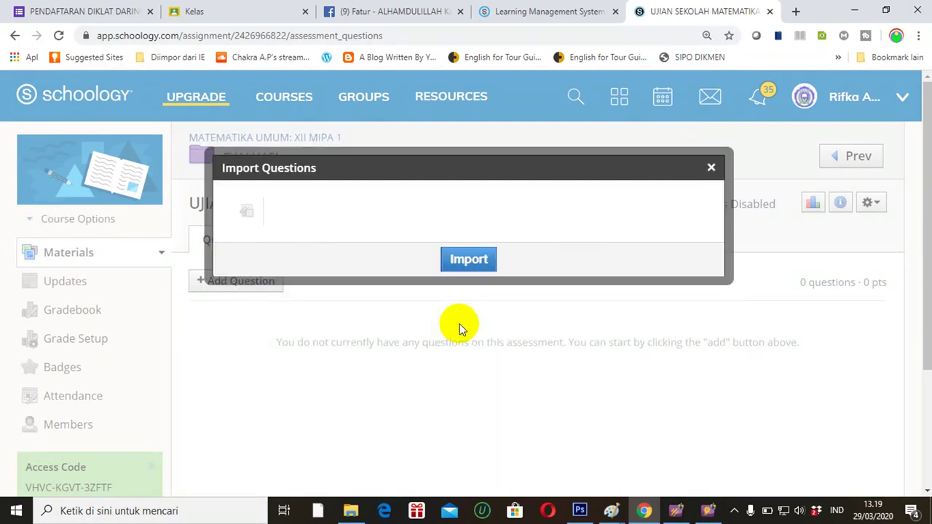
pyautogui.click(243, 213)
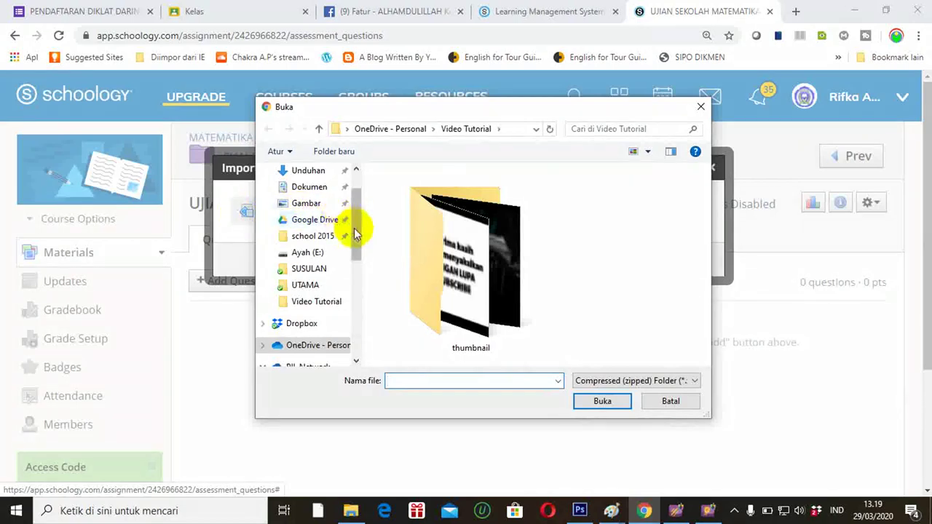
pyautogui.click(305, 286)
pyautogui.click(428, 200)
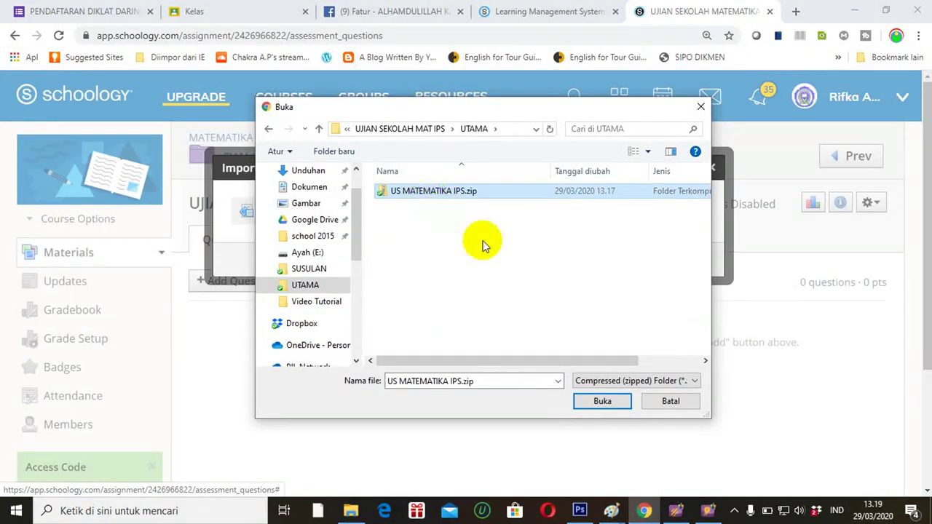
pyautogui.click(588, 404)
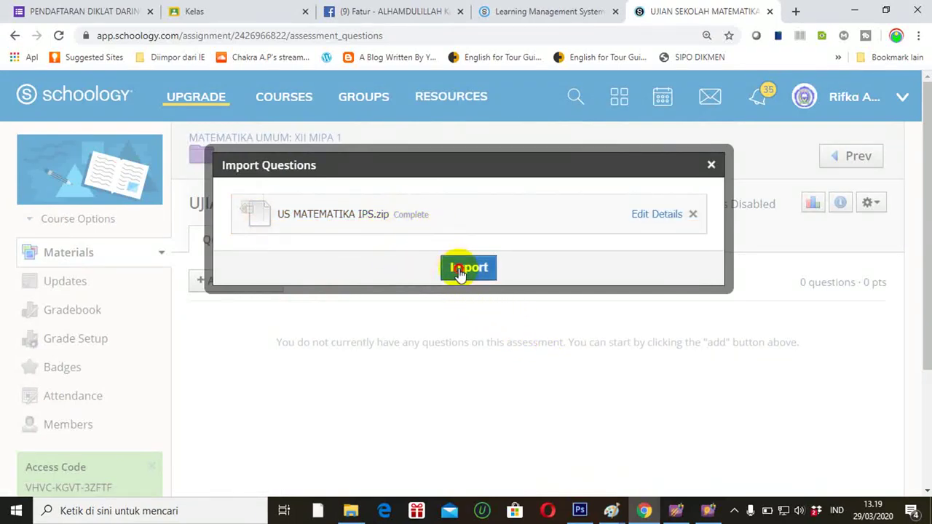
pyautogui.click(460, 270)
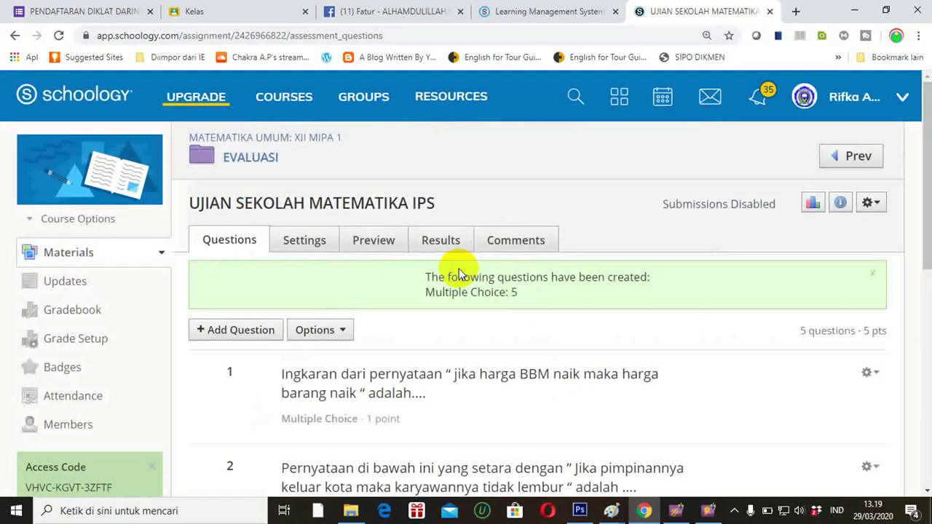
pyautogui.moveTo(926, 202); pyautogui.dragTo(908, 215)
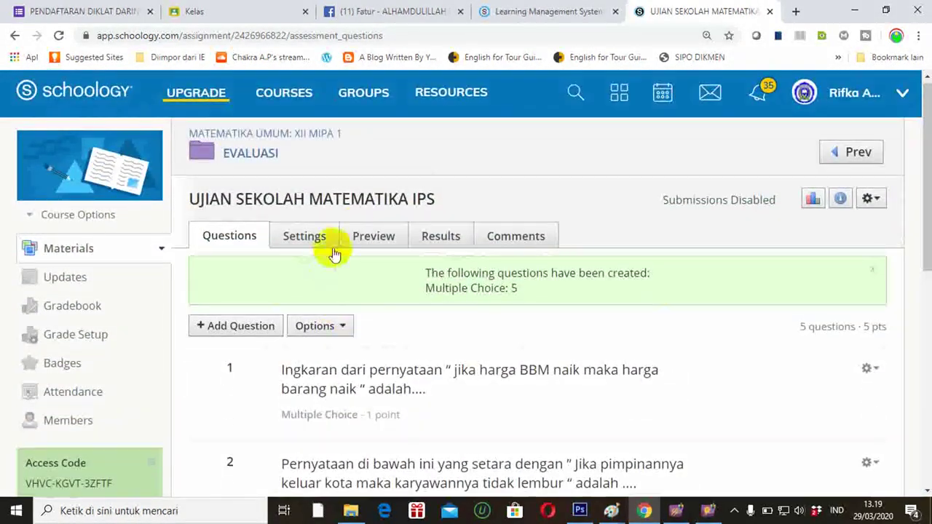
# Preview the test by starting a new attempt and look through how the imported questions are laid out.
pyautogui.click(359, 239)
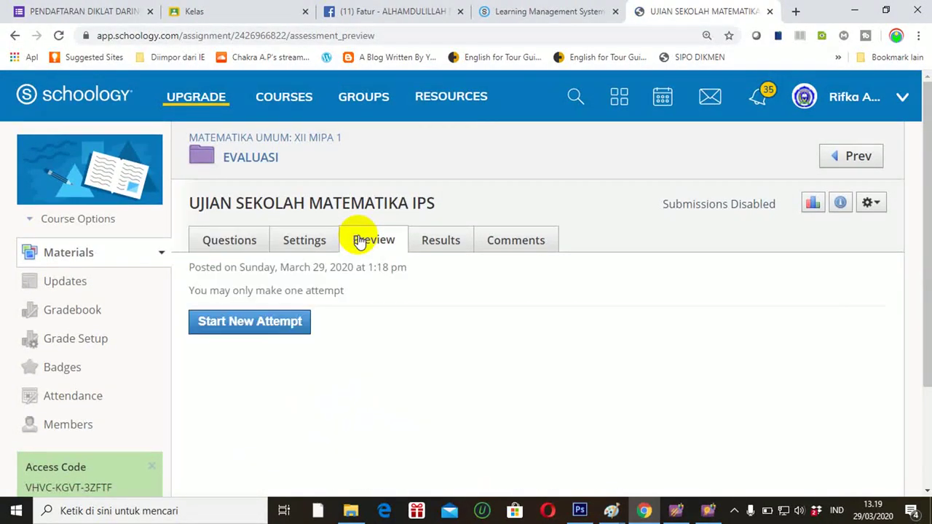
pyautogui.click(255, 329)
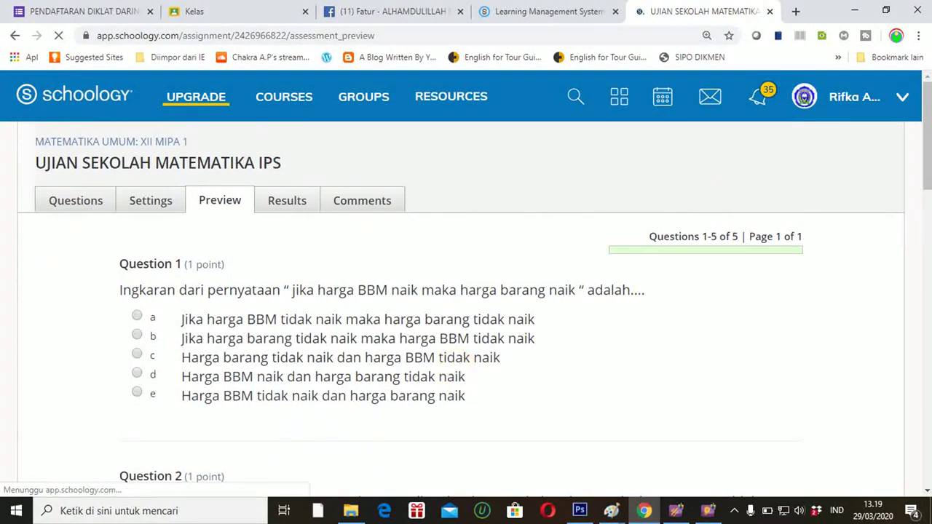
pyautogui.moveTo(926, 132); pyautogui.dragTo(925, 161)
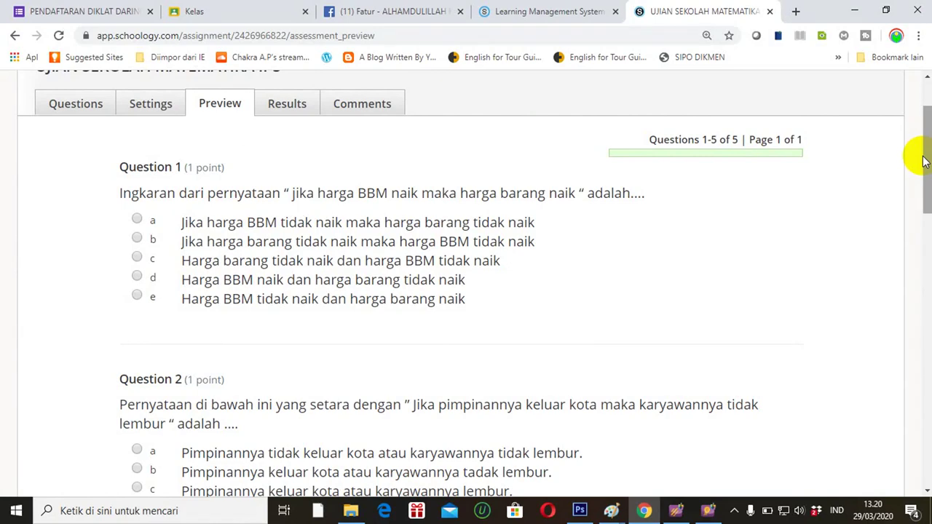
pyautogui.moveTo(926, 163); pyautogui.dragTo(923, 124)
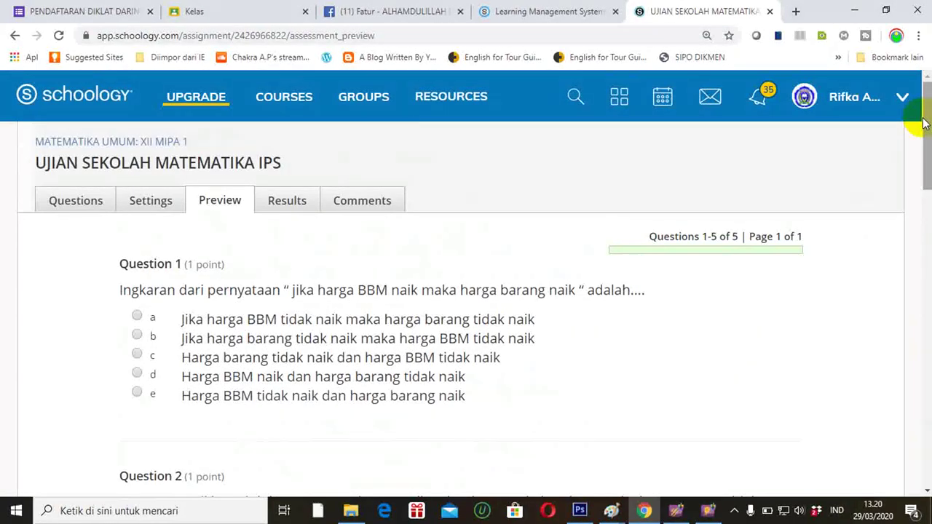
# Leave the preview for the test's settings and enter the instructions "Pilih jawaban yang paling benar!".
pyautogui.click(153, 205)
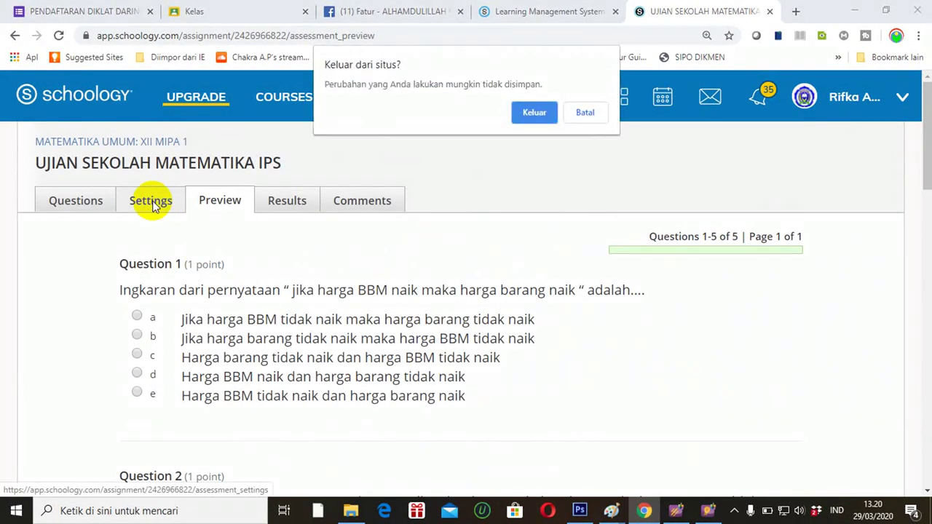
pyautogui.click(534, 113)
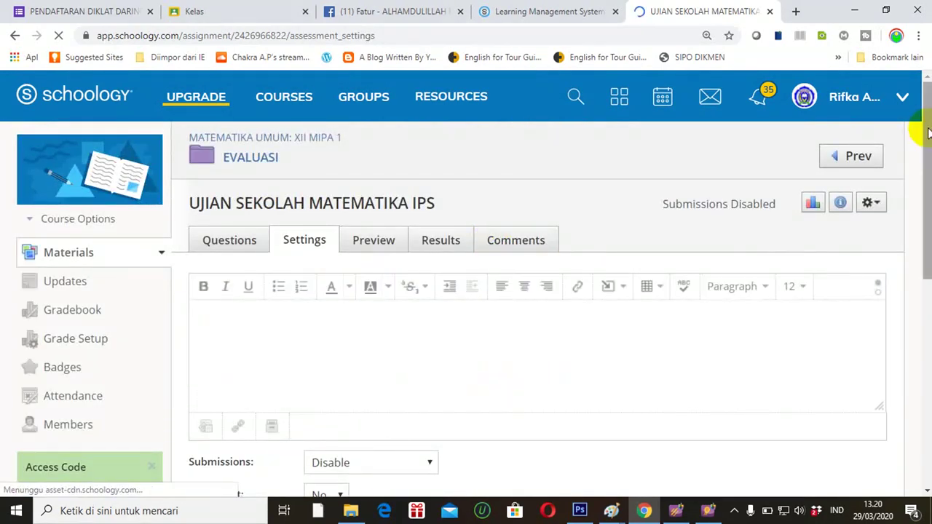
pyautogui.moveTo(927, 145)
pyautogui.mouseDown()
pyautogui.moveTo(927, 181)
pyautogui.moveTo(924, 152)
pyautogui.mouseUp()
pyautogui.click(389, 275)
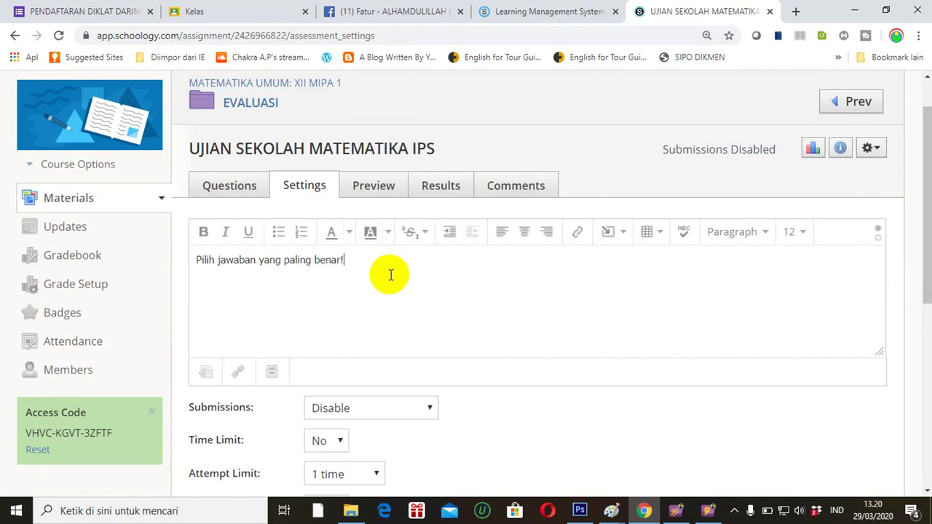
# Enable submissions for the test and turn on a time limit of 120 minutes.
pyautogui.click(430, 411)
pyautogui.click(377, 428)
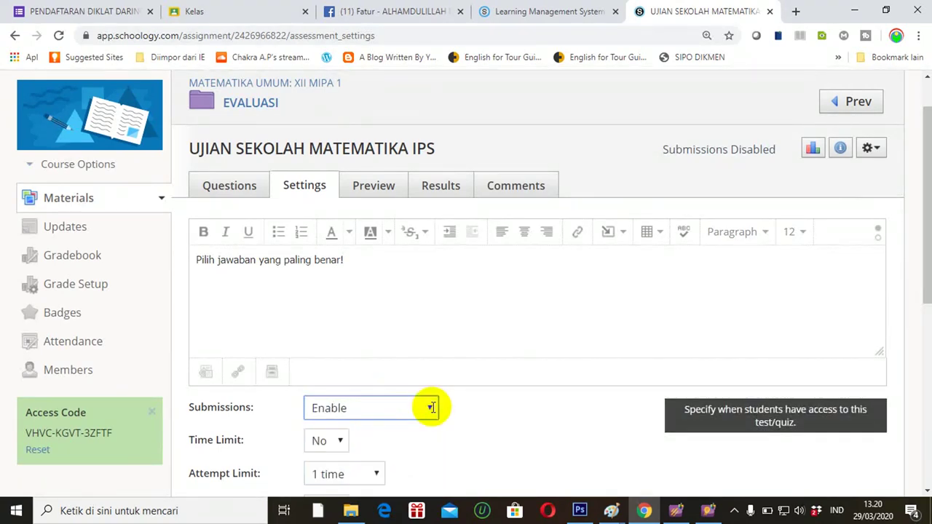
pyautogui.click(336, 440)
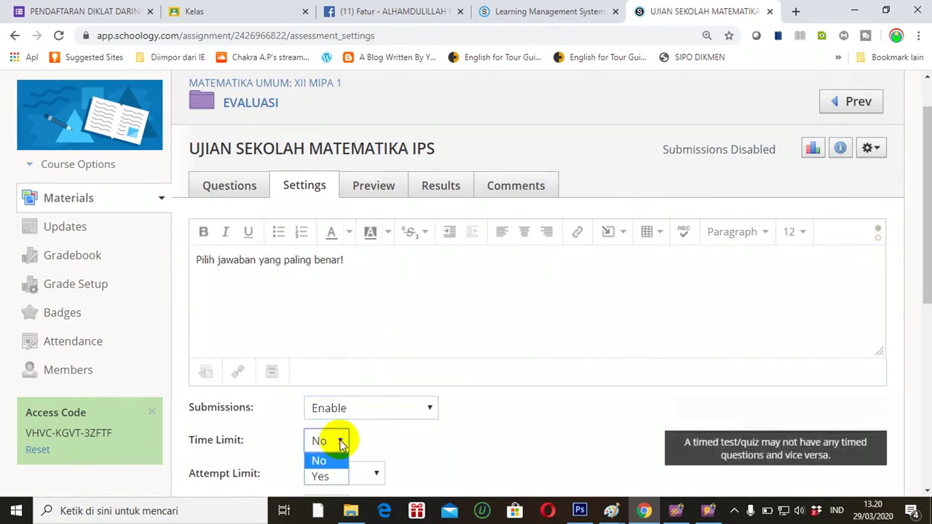
pyautogui.click(324, 475)
pyautogui.click(450, 439)
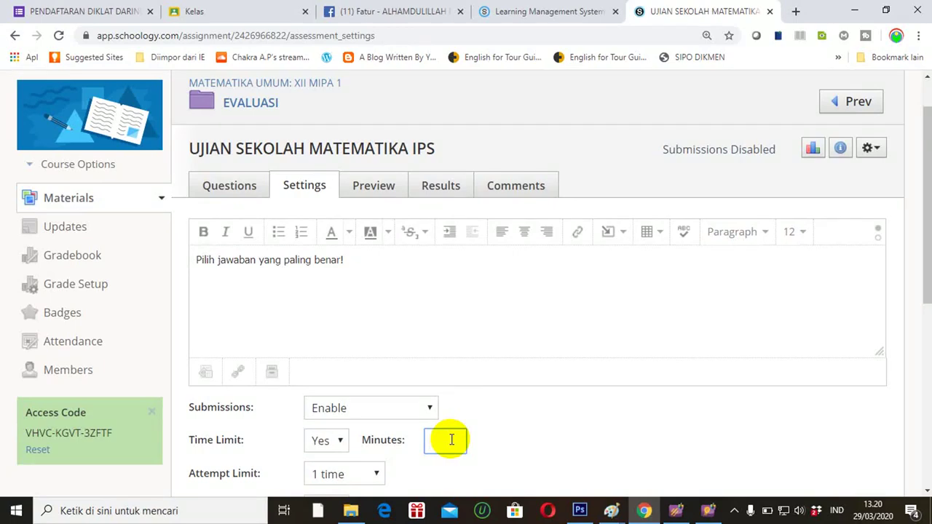
pyautogui.write('120')
# Save the test settings and go back to the MATEMATIKA UMUM: XII MIPA 1 course.
pyautogui.moveTo(923, 212); pyautogui.dragTo(918, 270)
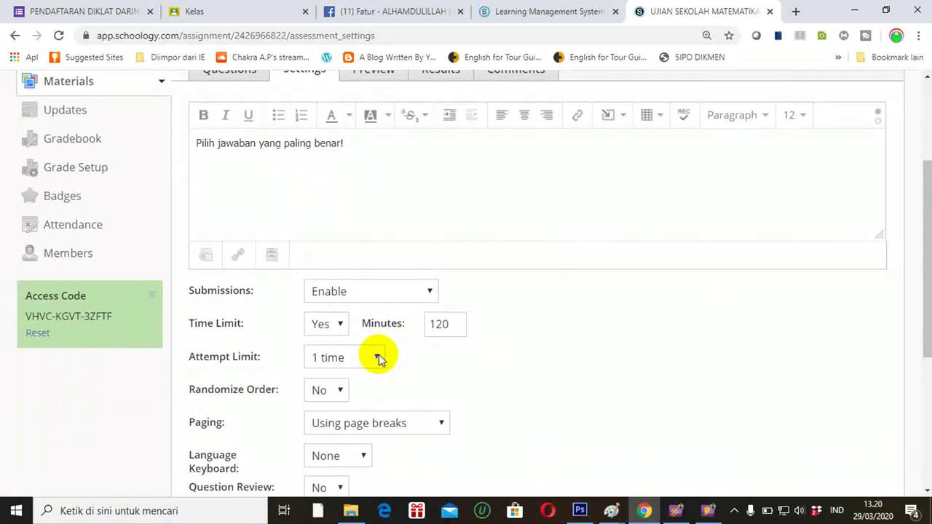
pyautogui.moveTo(928, 208); pyautogui.dragTo(925, 329)
pyautogui.click(335, 358)
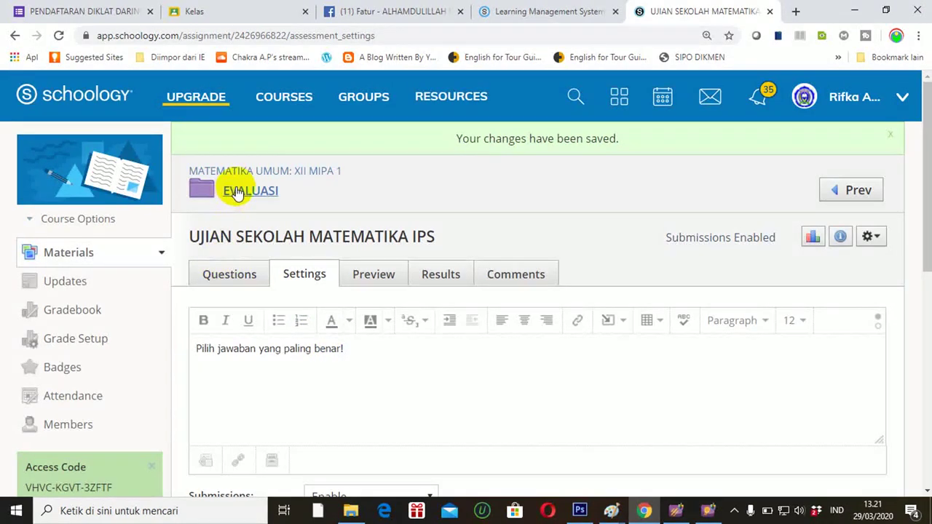
pyautogui.click(263, 175)
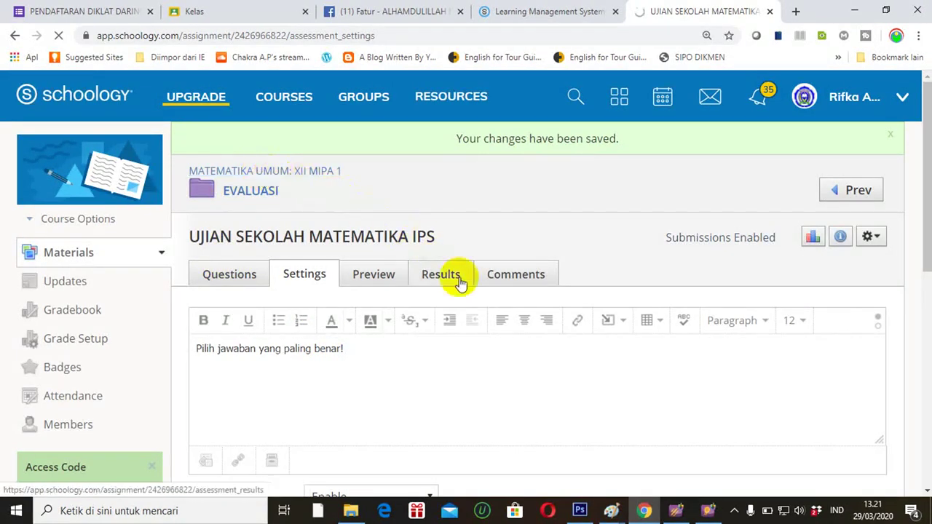